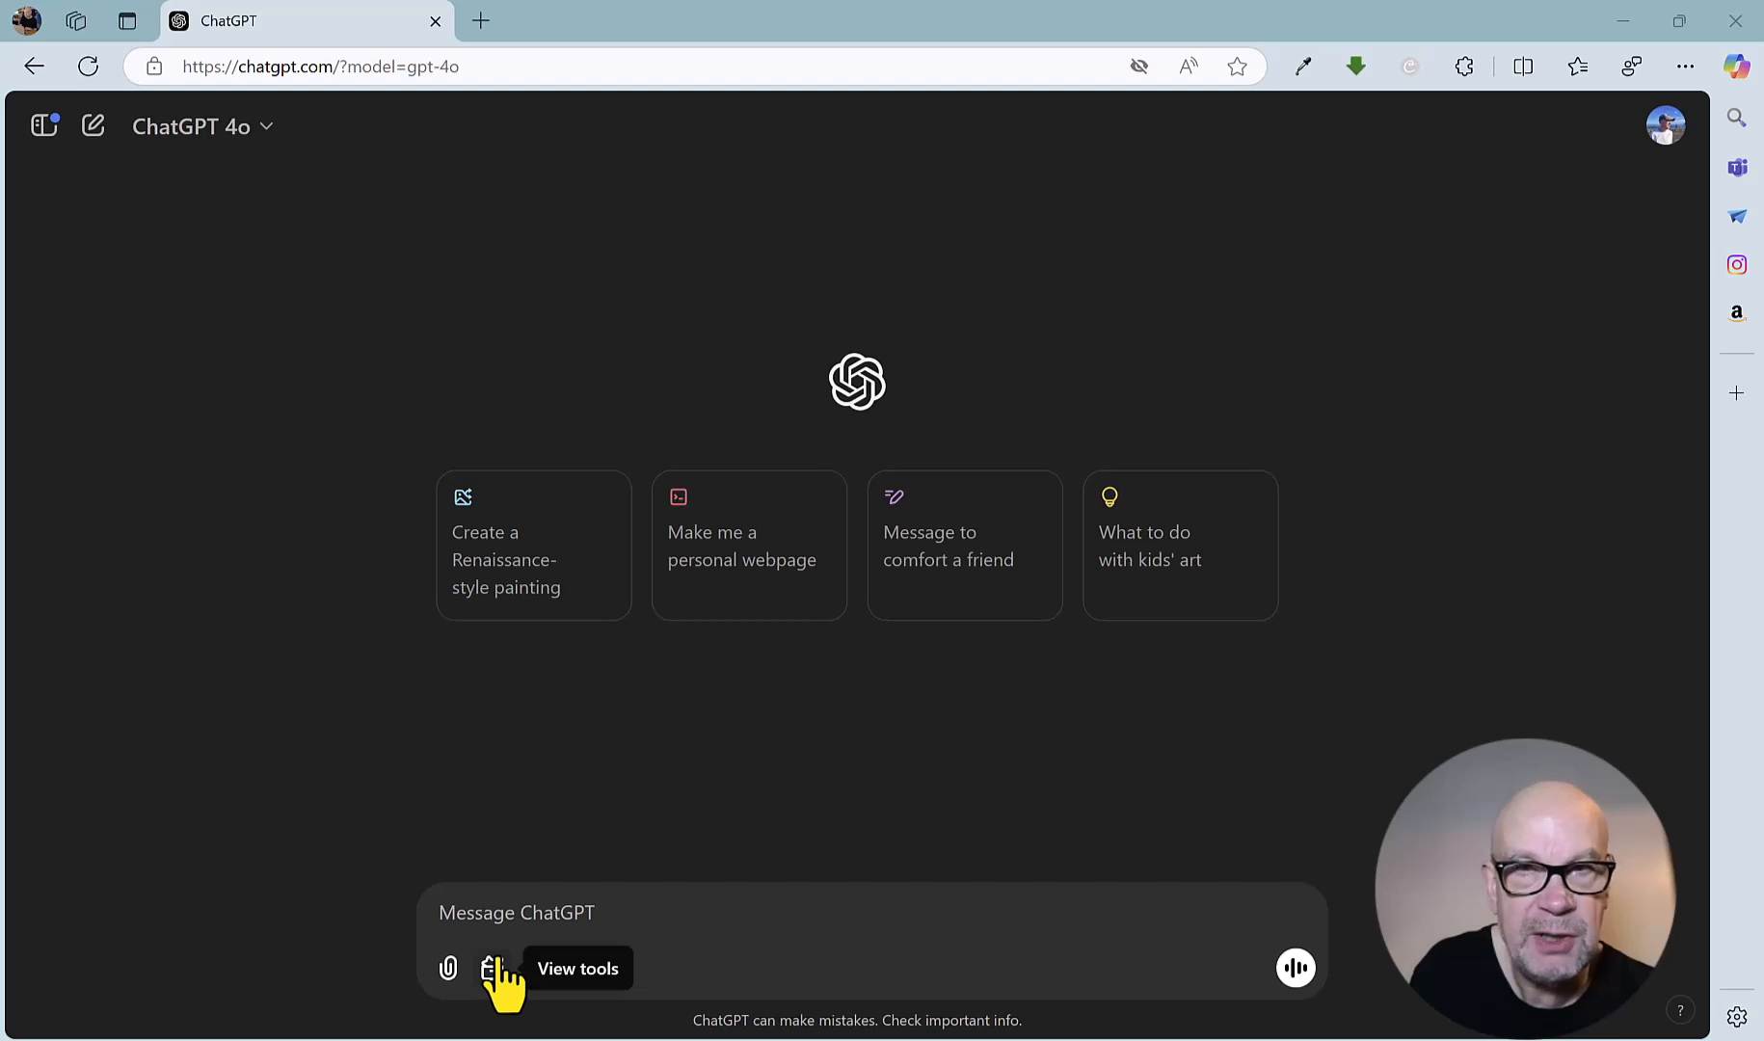
Step: Generate an image with the prompt "create a photo of a young man drinking a coffee on the beach"
left_click(491, 969)
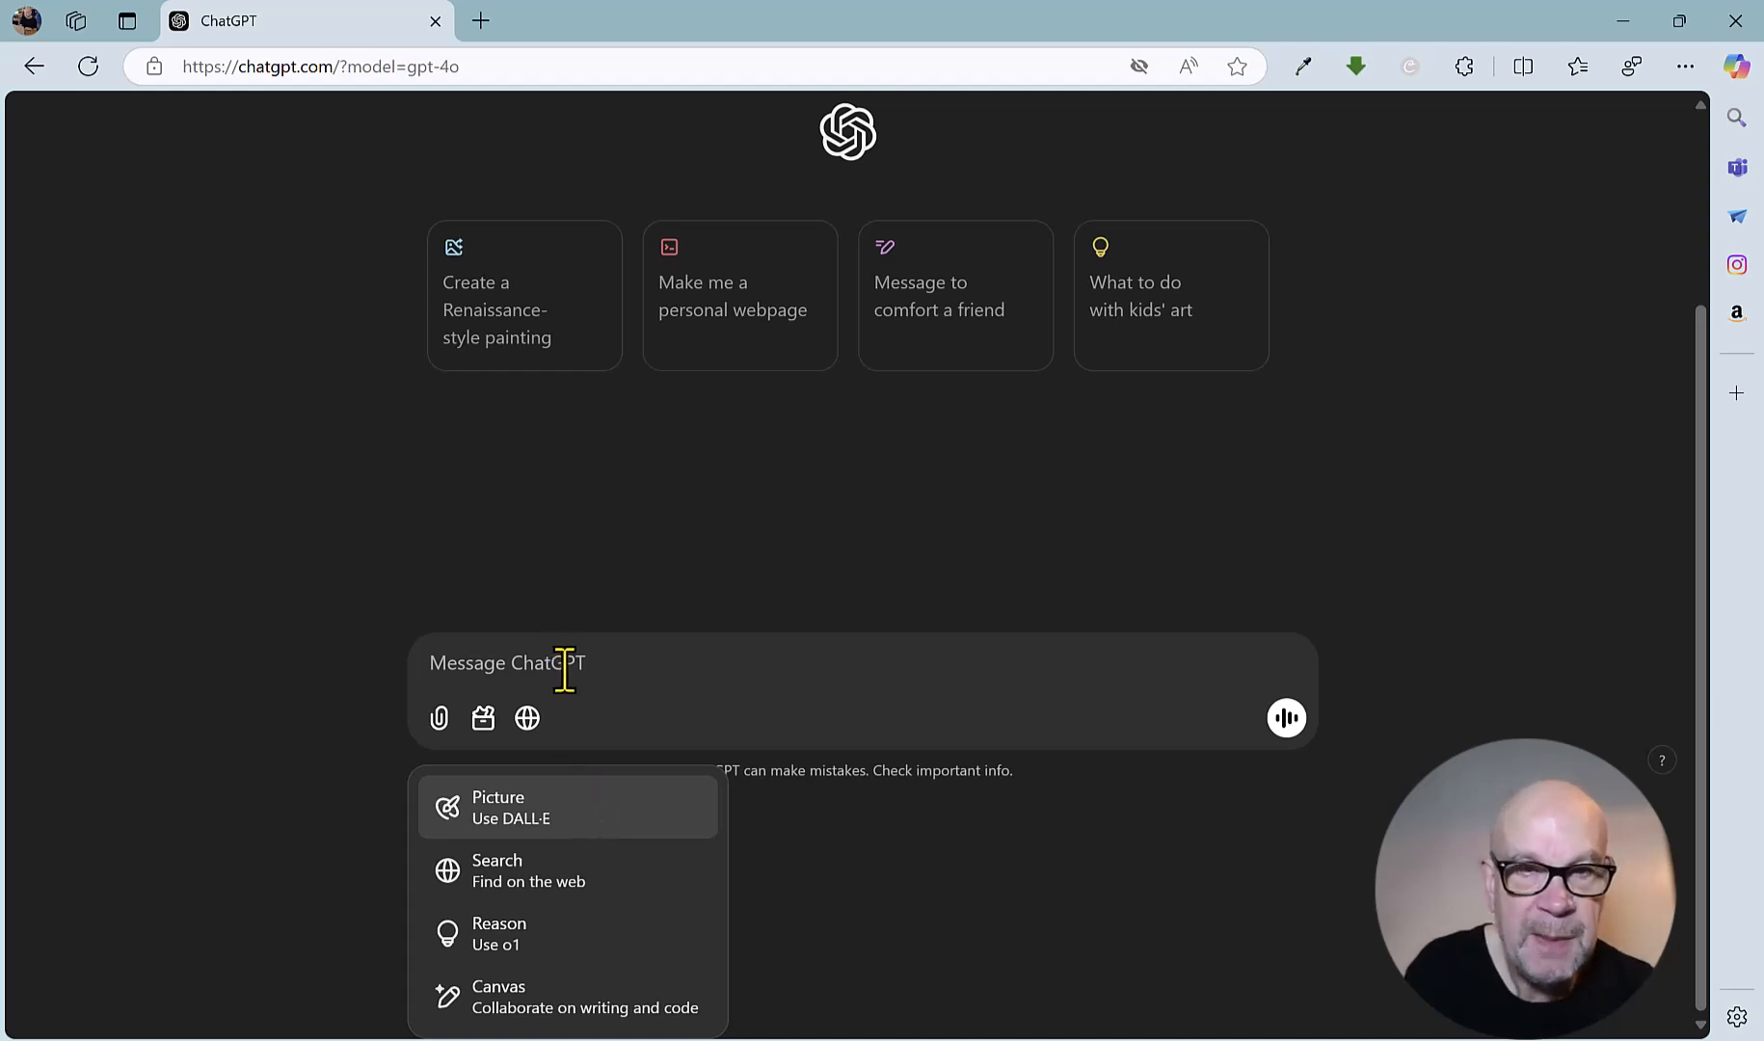
type("create a photo of a young man")
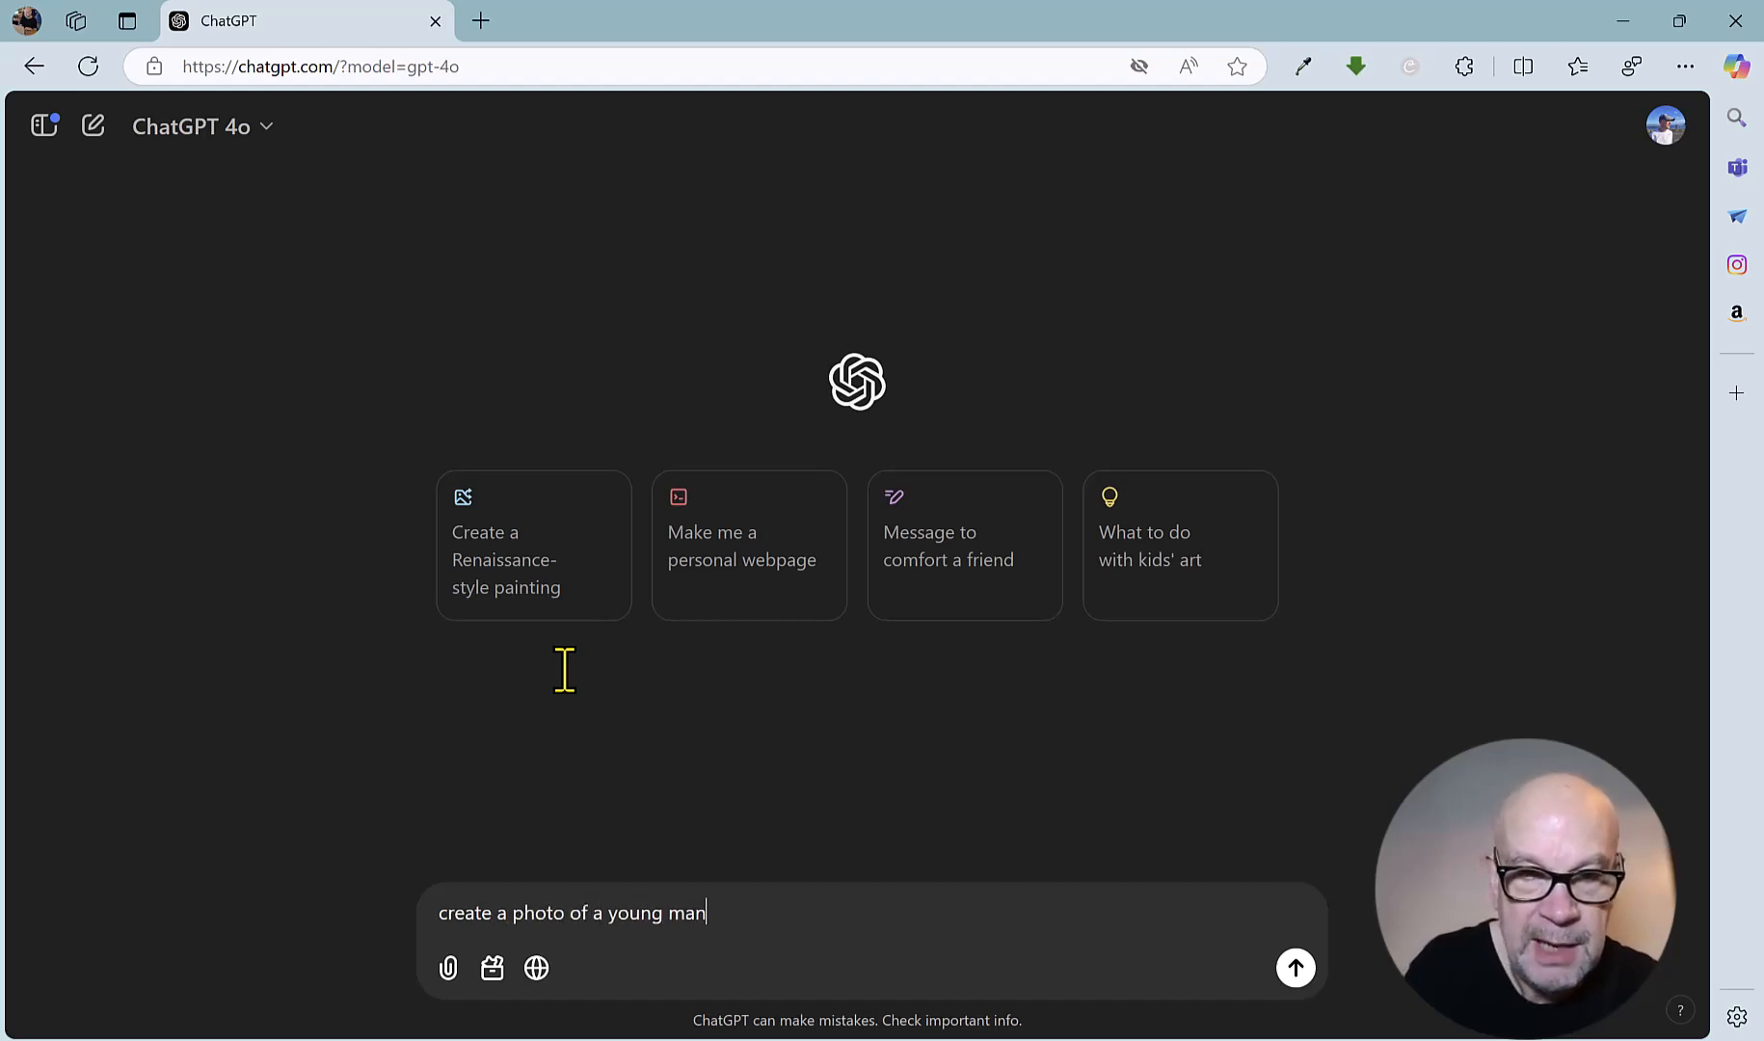
type(" drinkin")
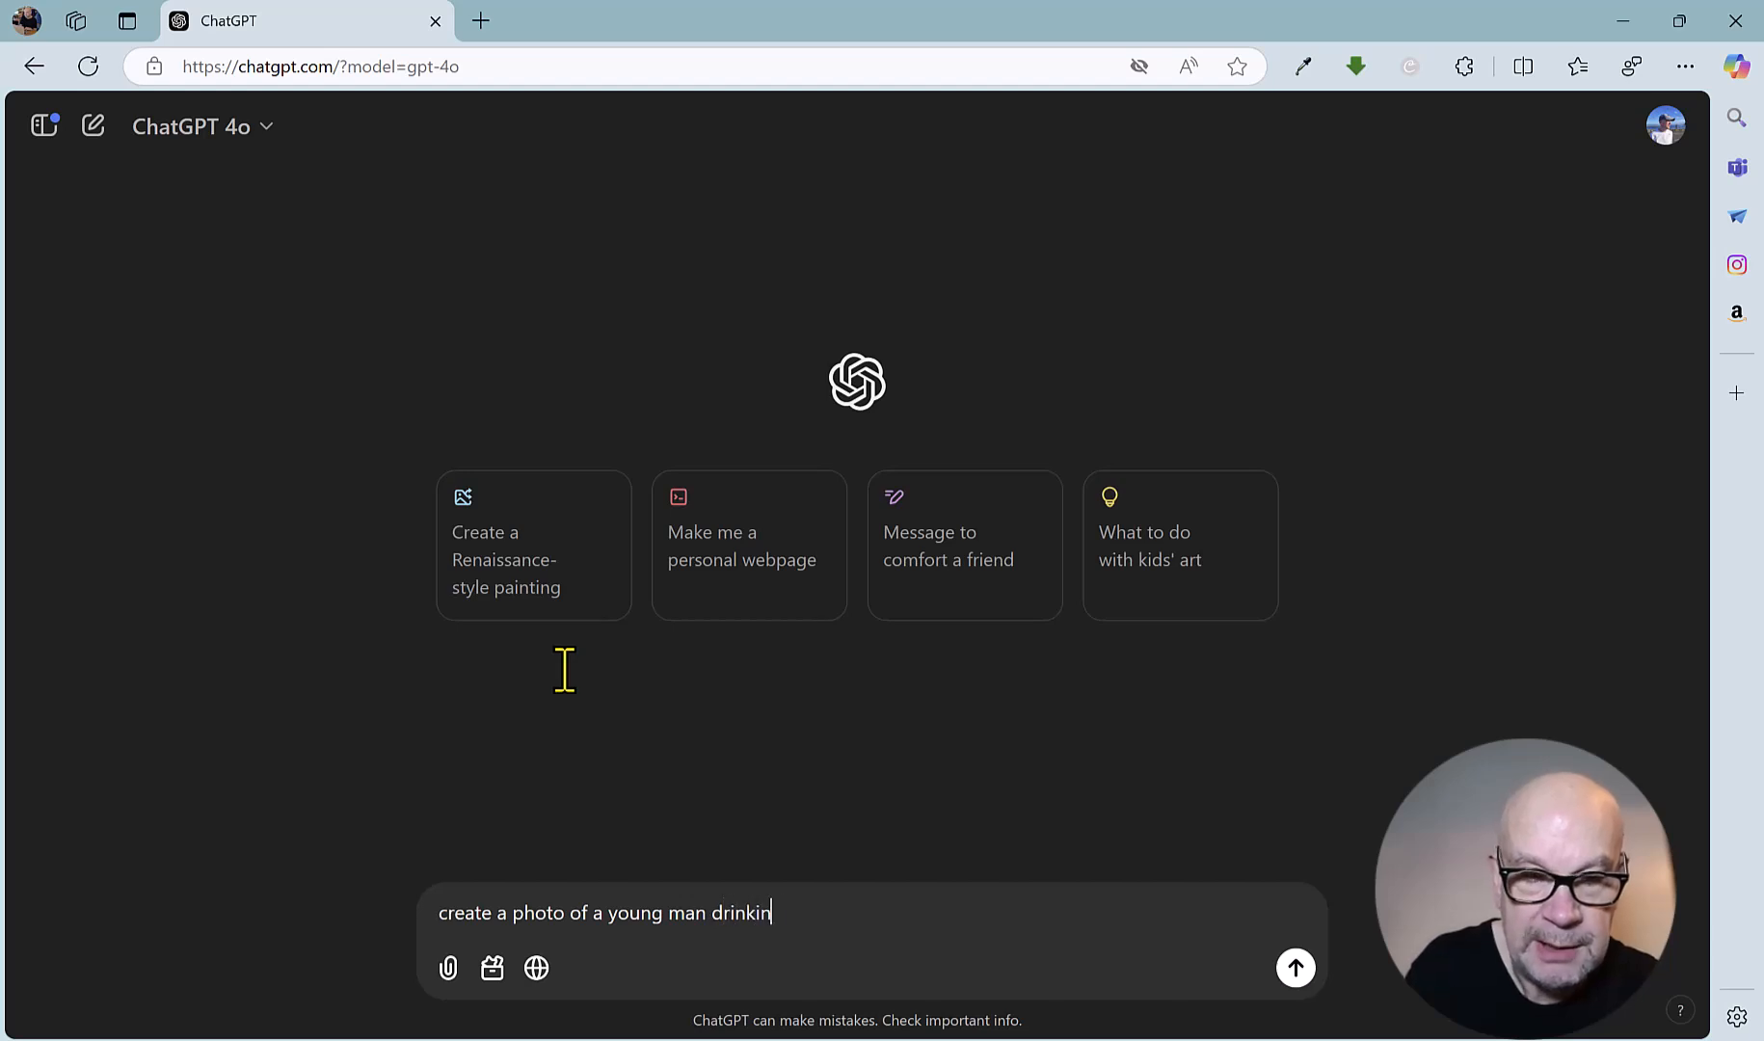
type("g a coffee")
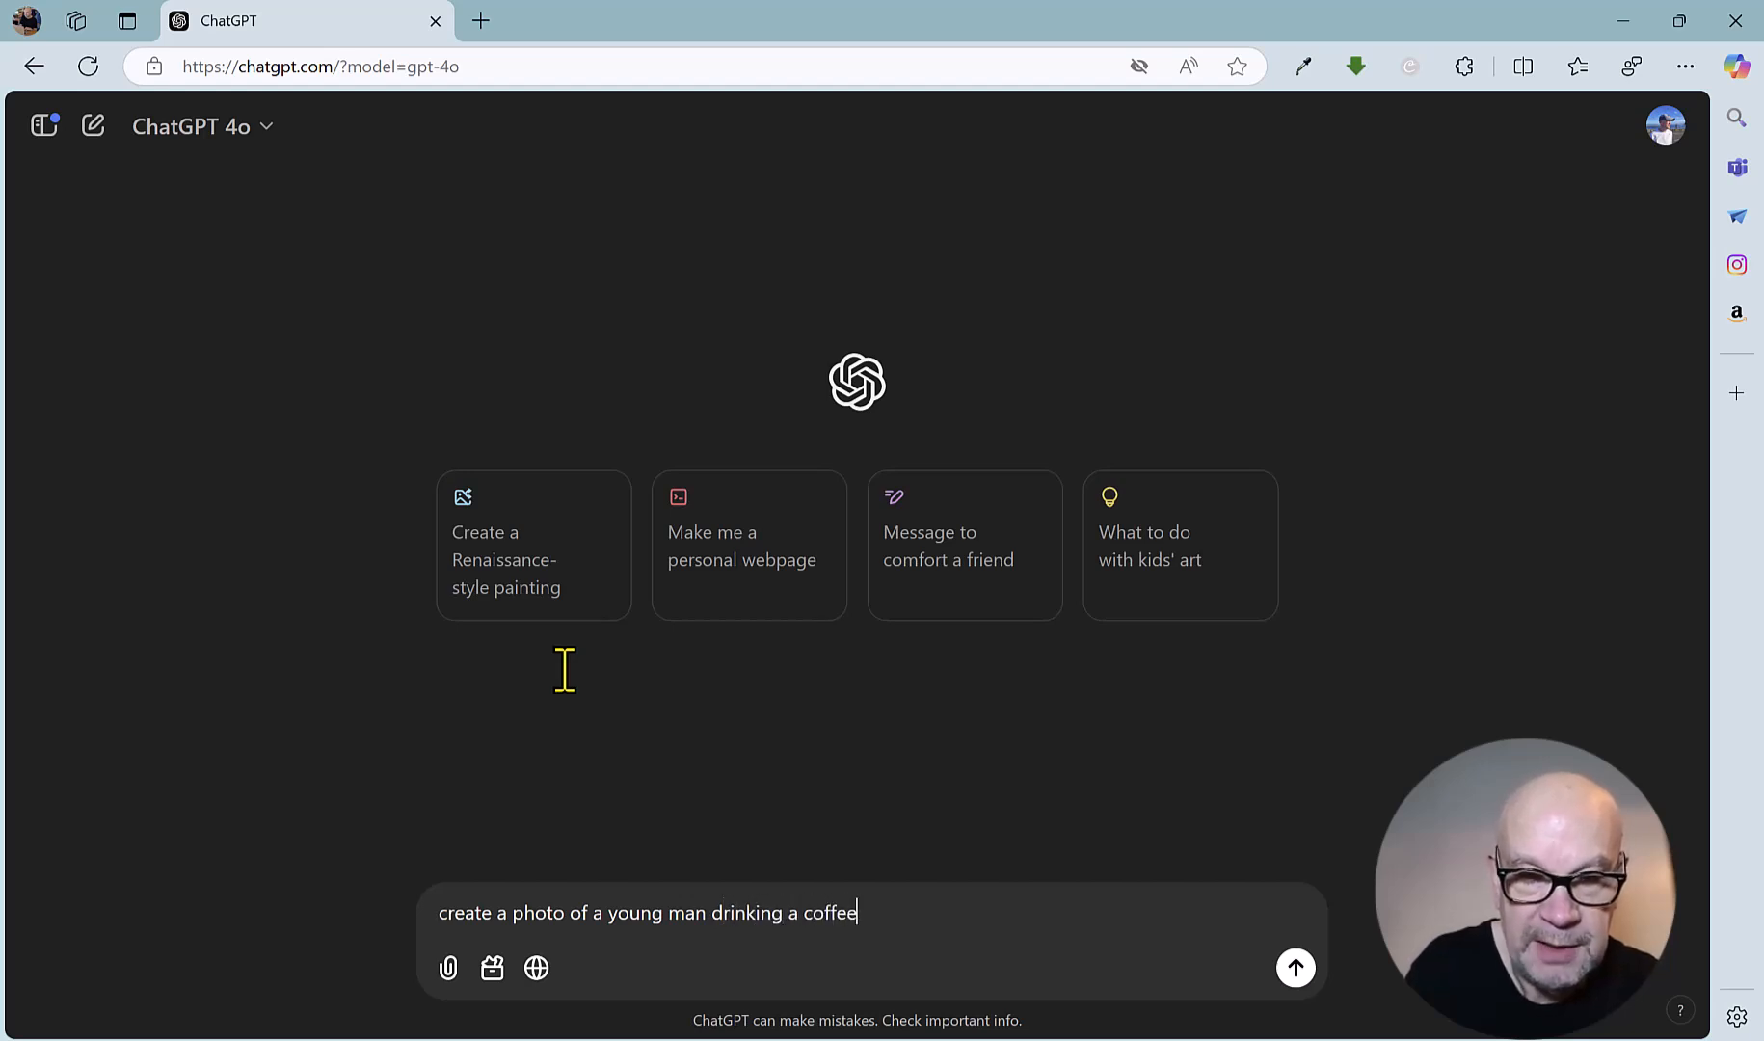
type(" in")
key("BackSpace")
key("BackSpace")
type("on")
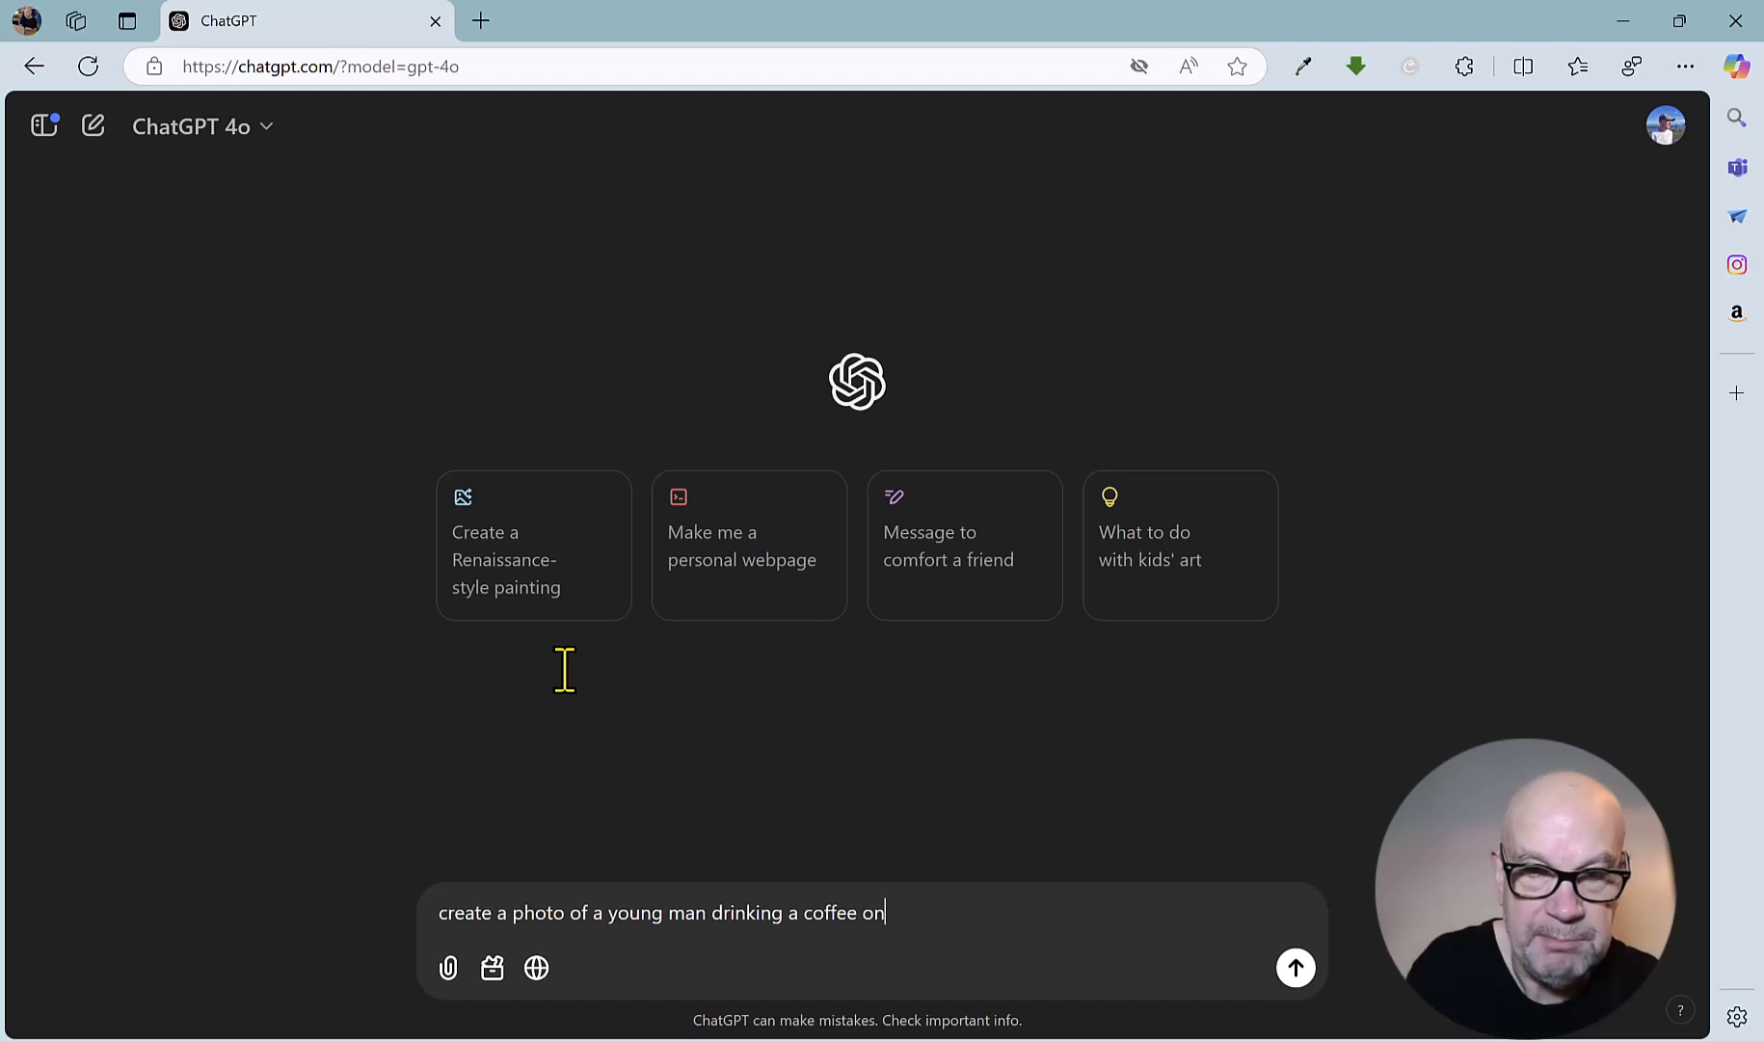
type(" the beach")
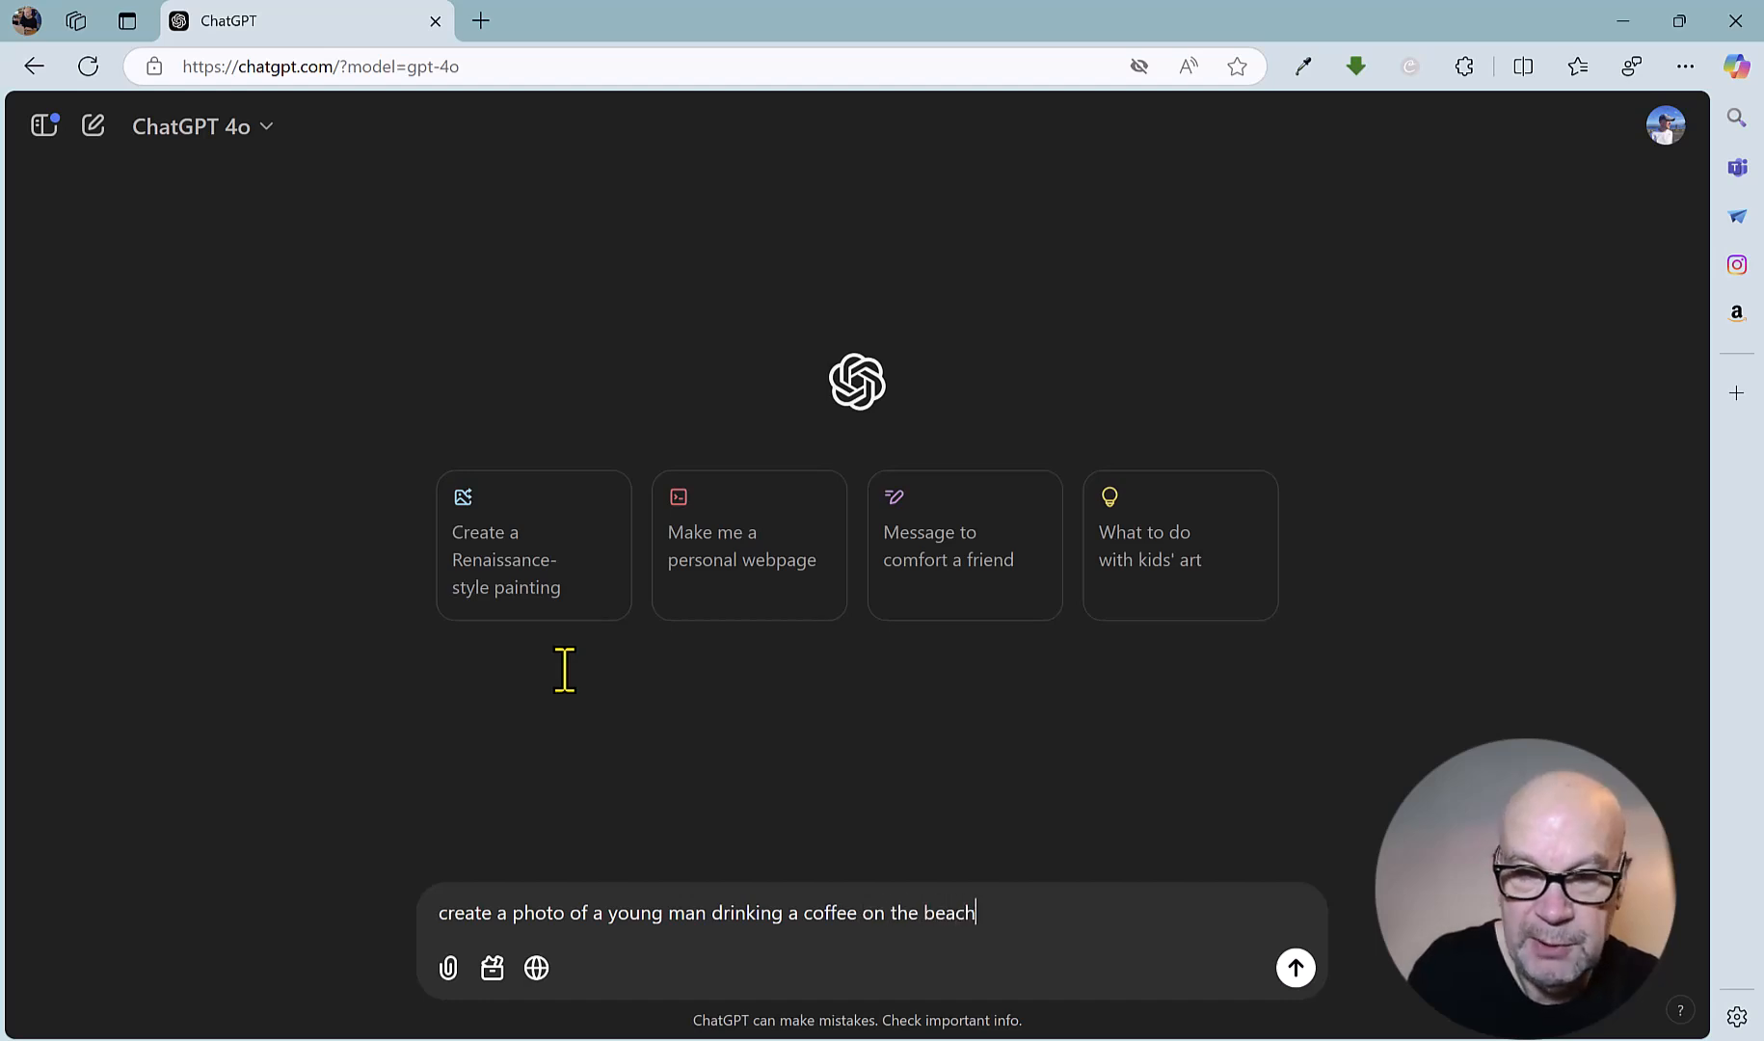
key("Return")
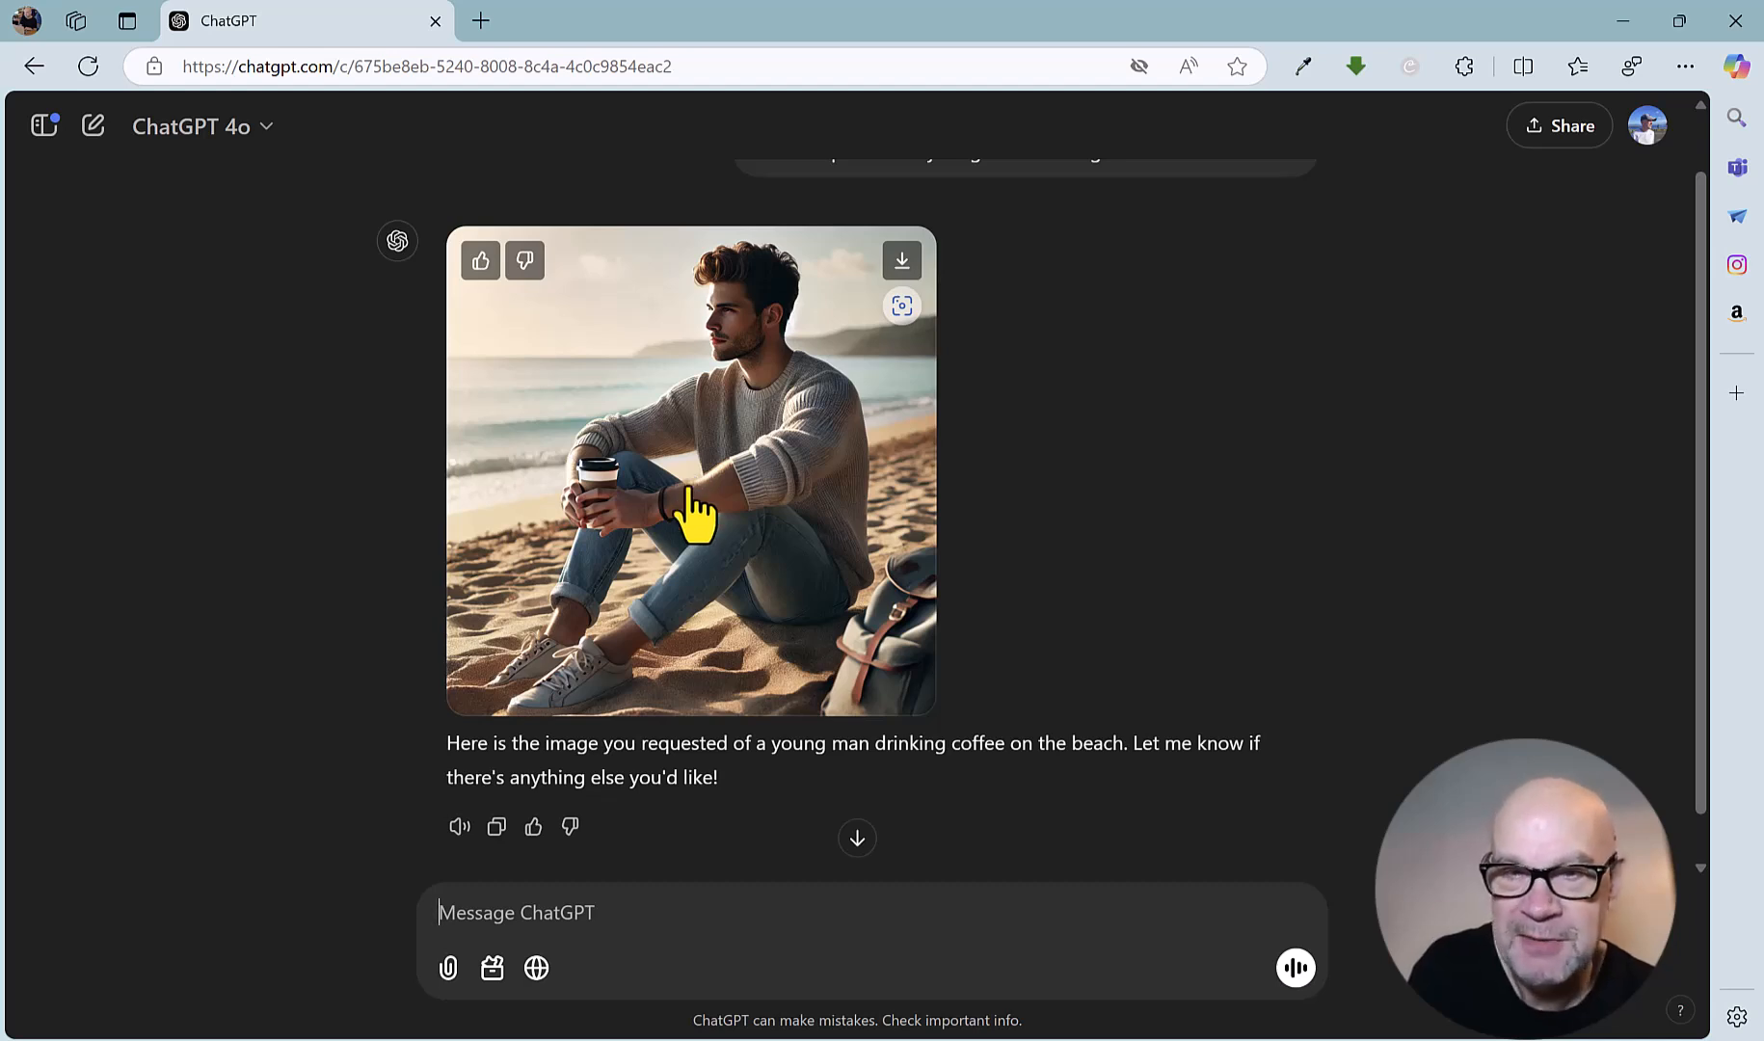
scroll(665, 584, "down", 1)
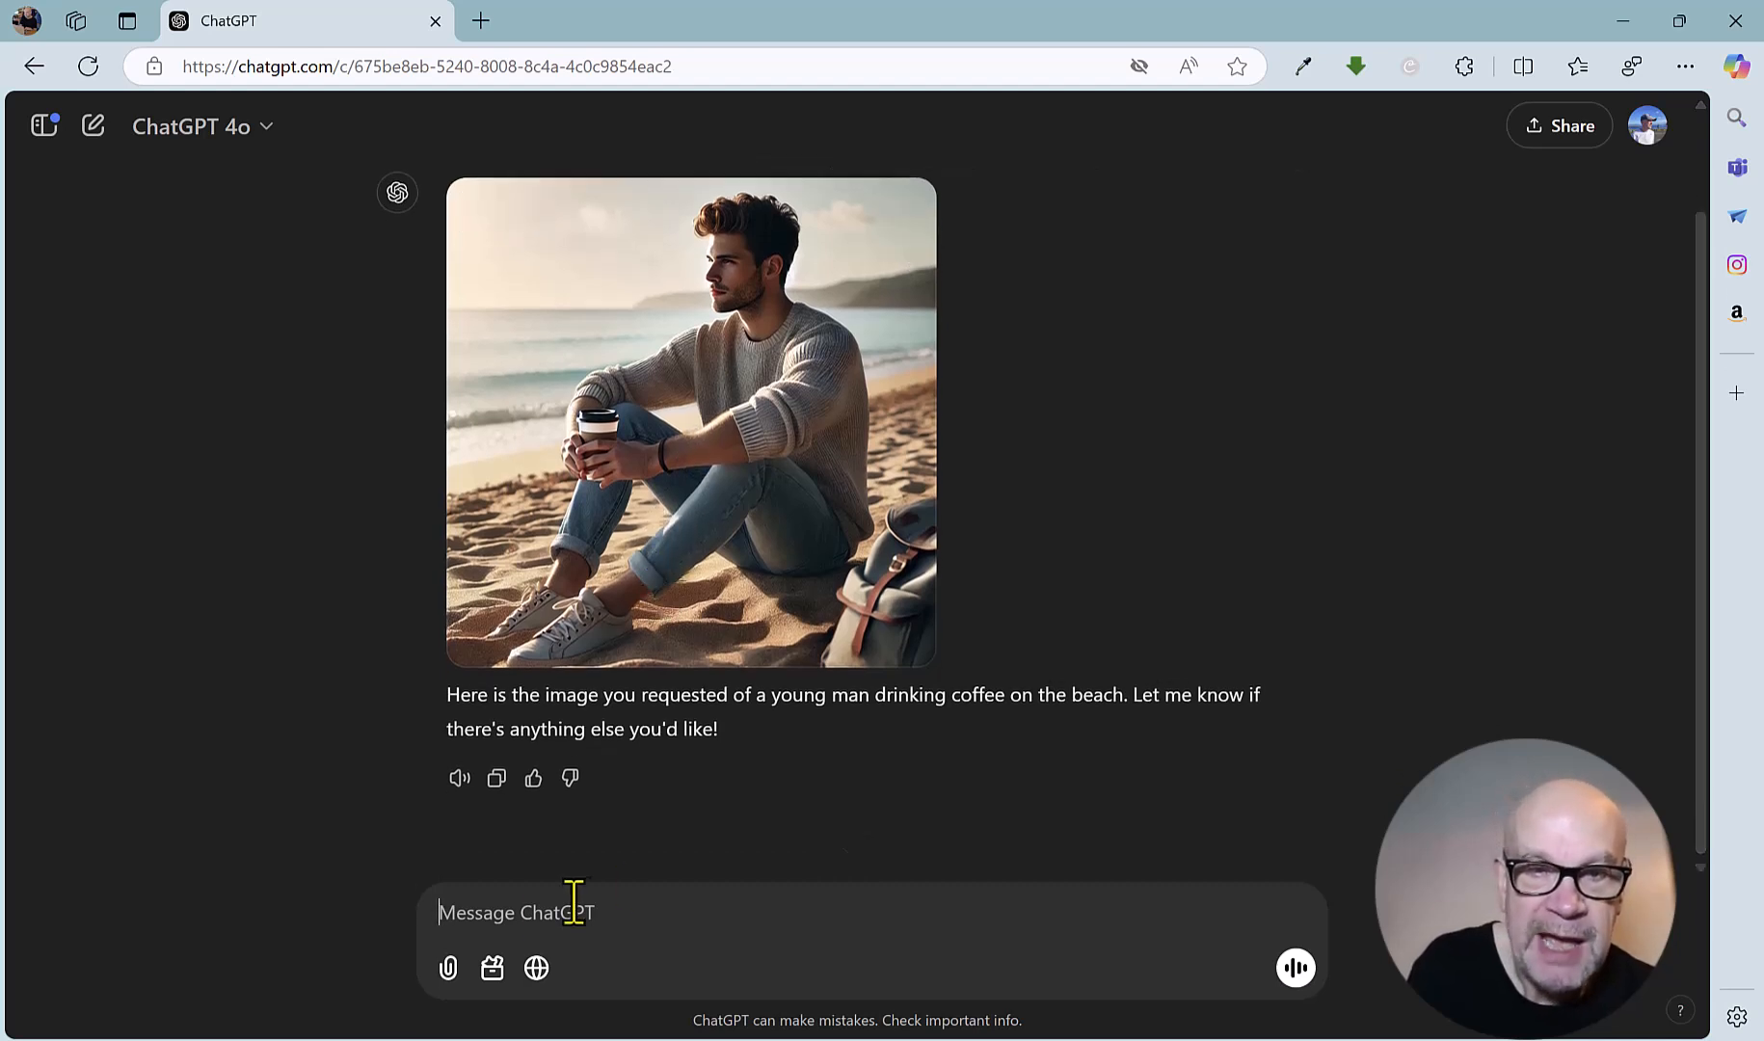
Step: Check the tools offered in the image conversation and start a new chat
left_click(491, 968)
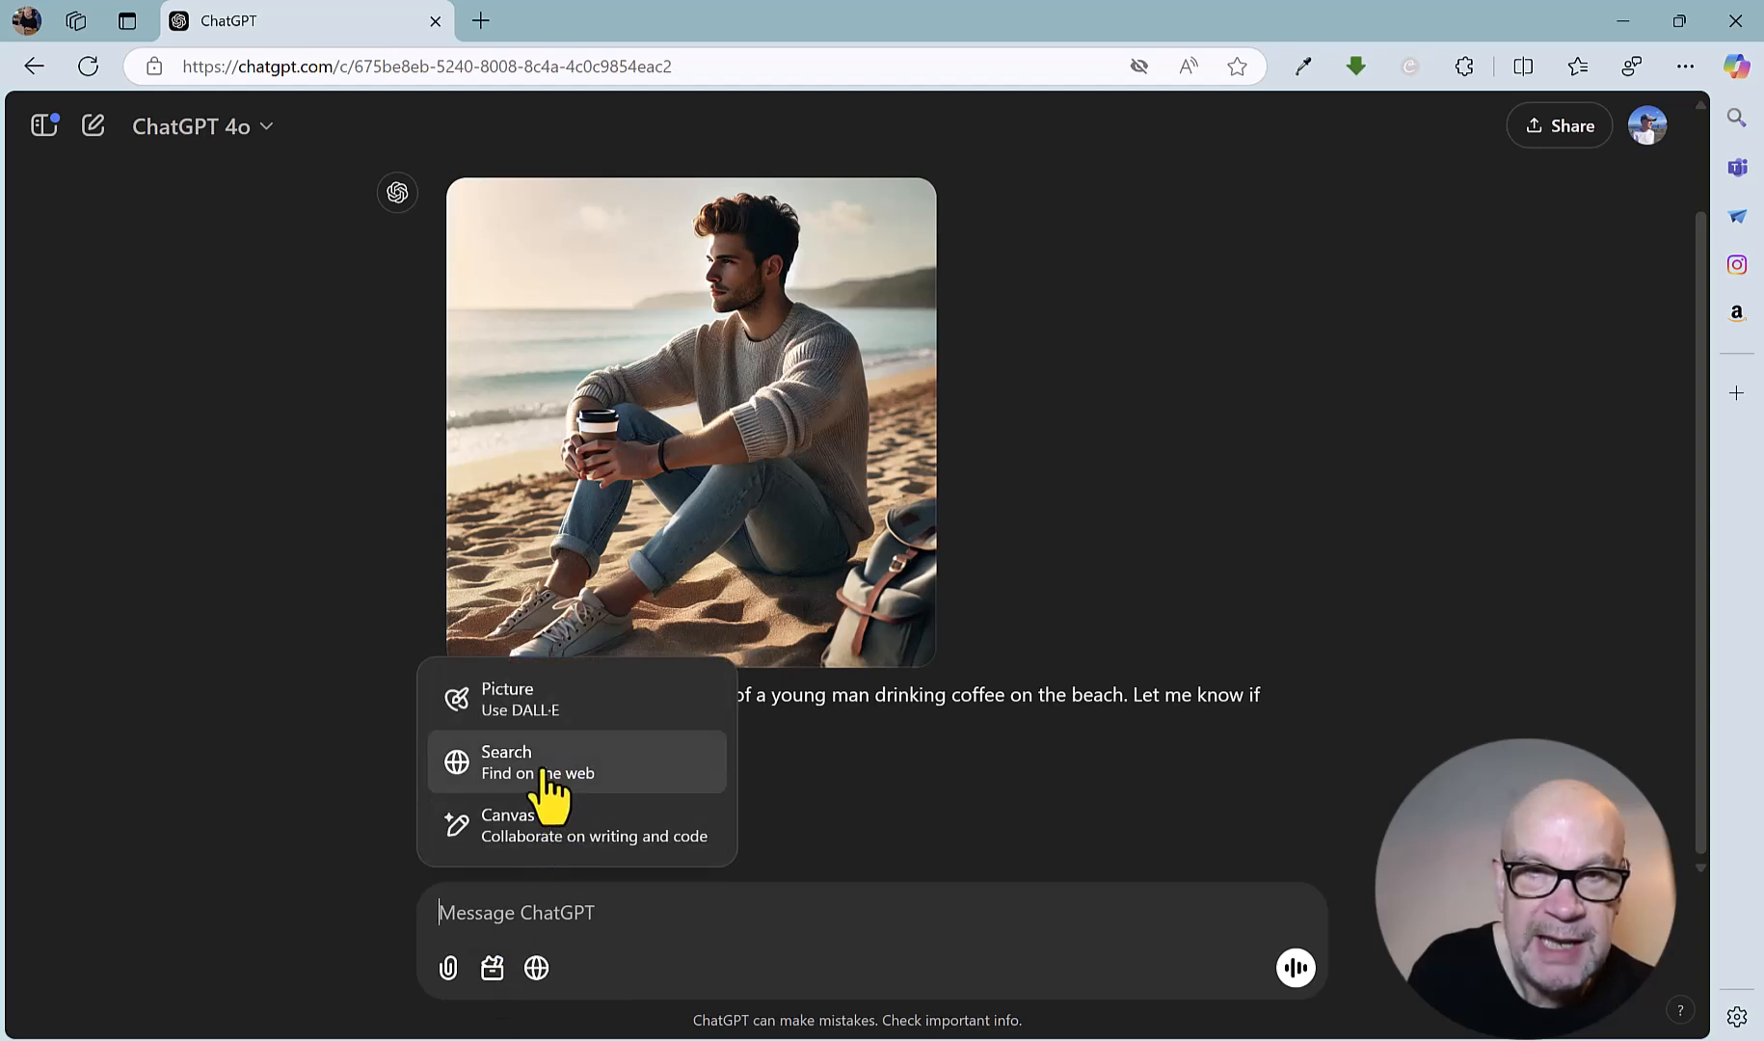
left_click(97, 133)
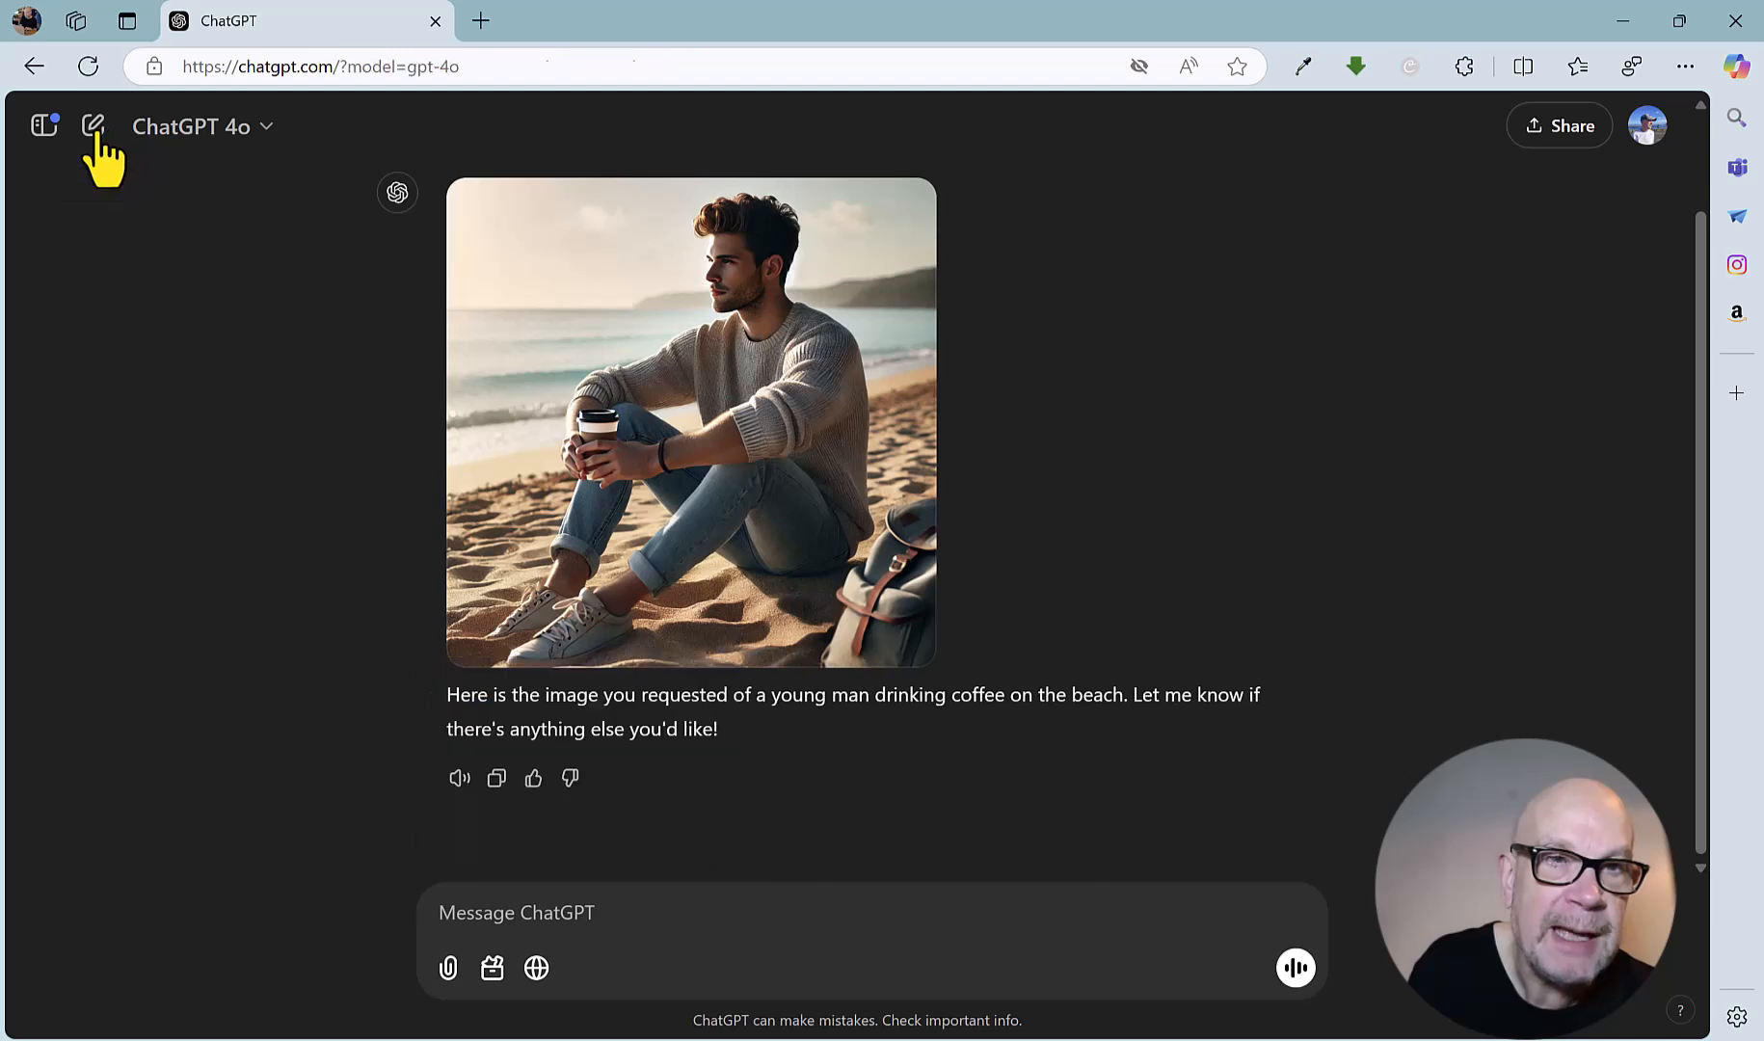
left_click(96, 135)
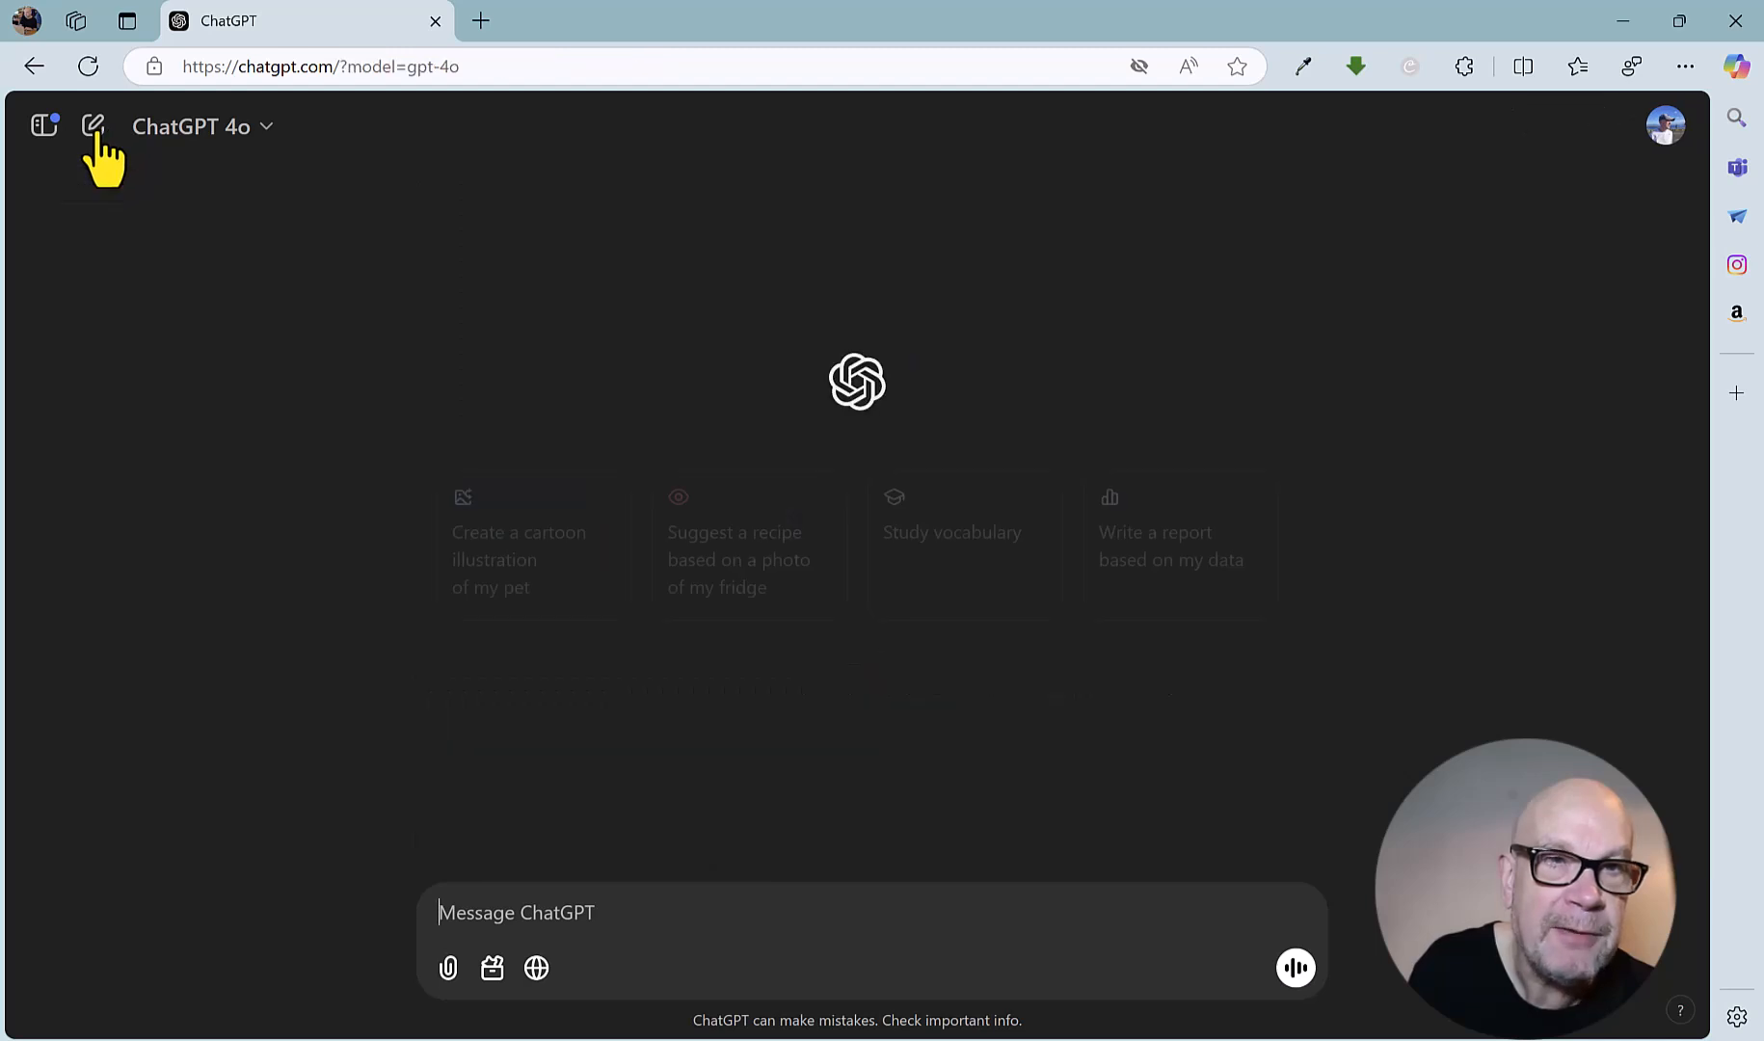
Step: Turn on the web Search tool for the new chat's message and turn it off again
left_click(489, 968)
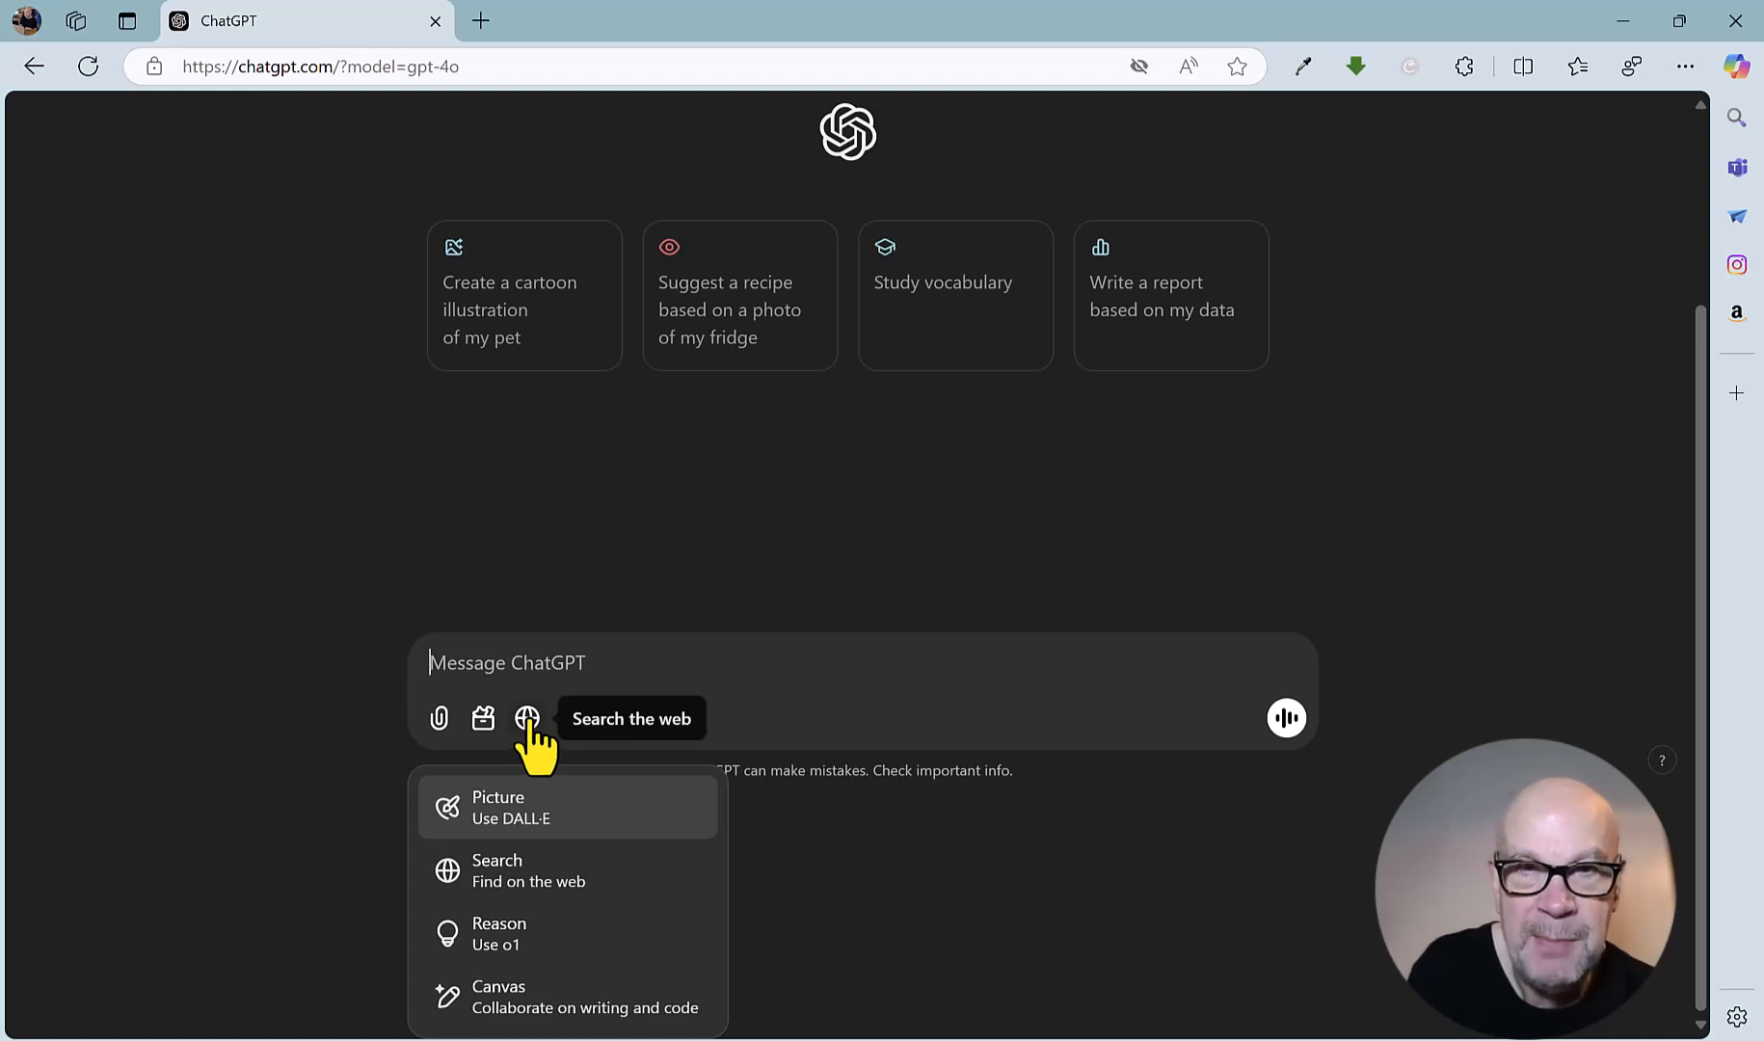
left_click(507, 875)
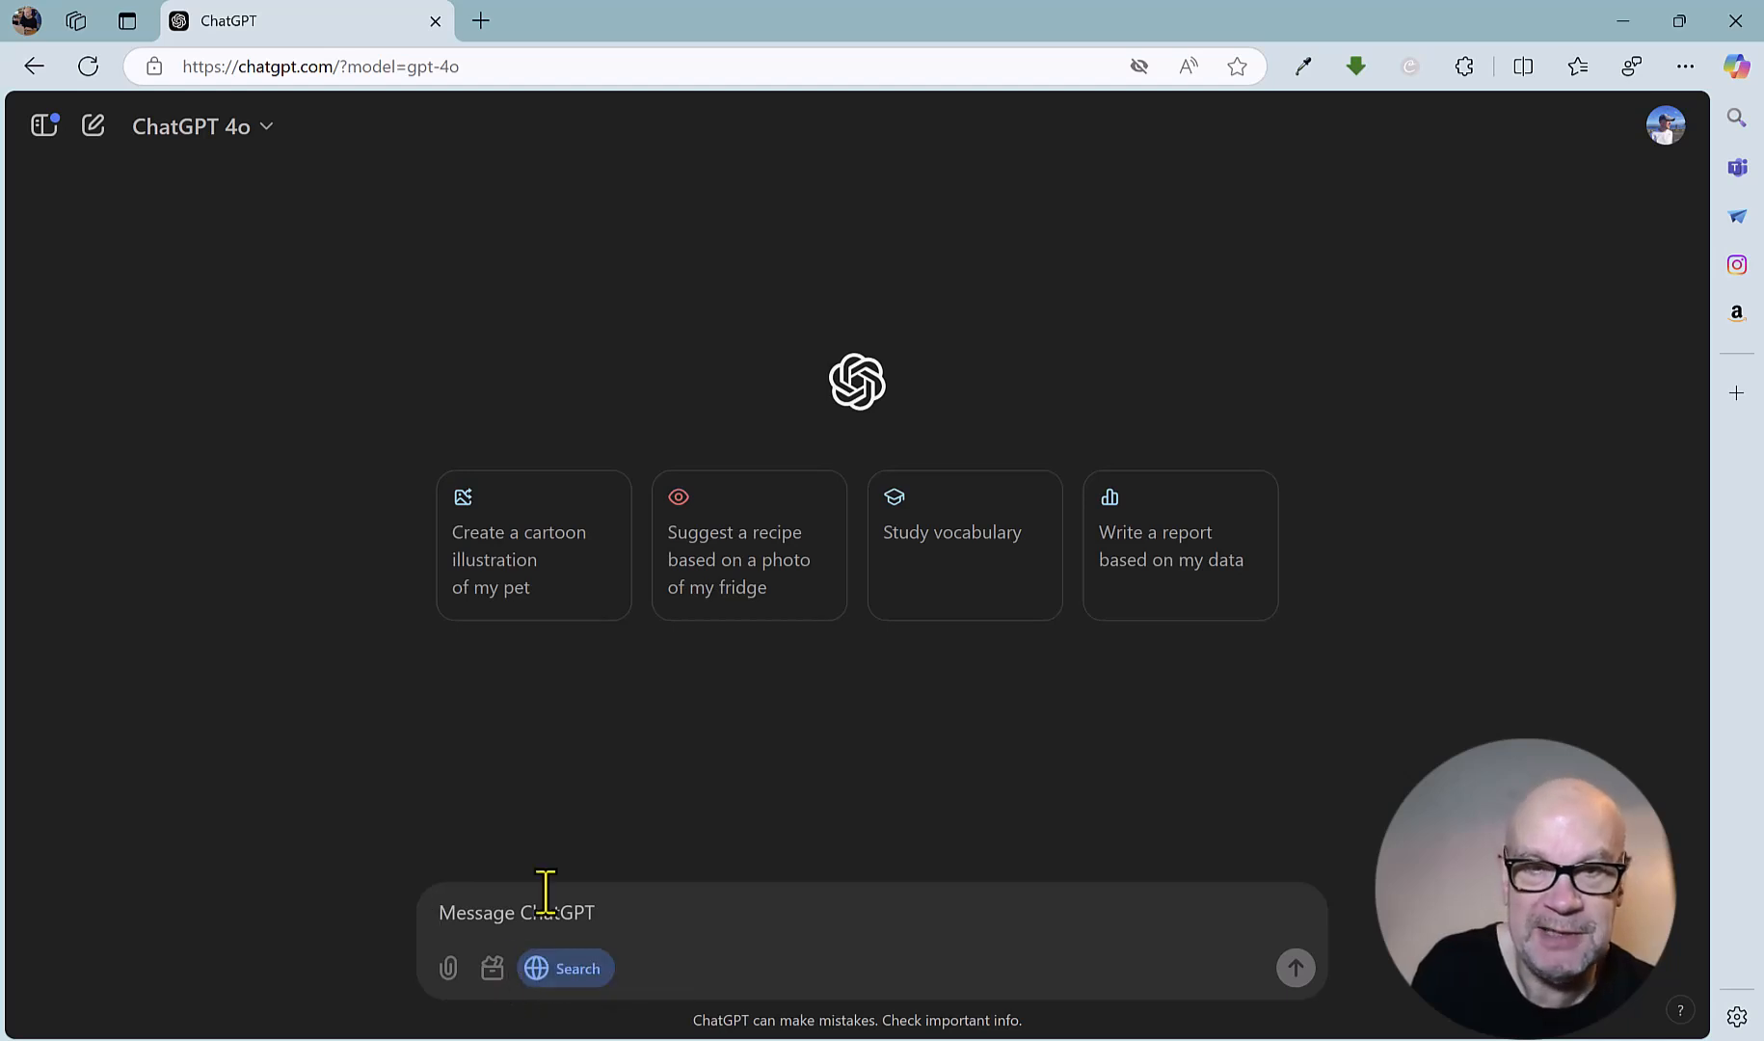
left_click(574, 972)
Step: Examine the available chat tools and the list of selectable models
left_click(484, 972)
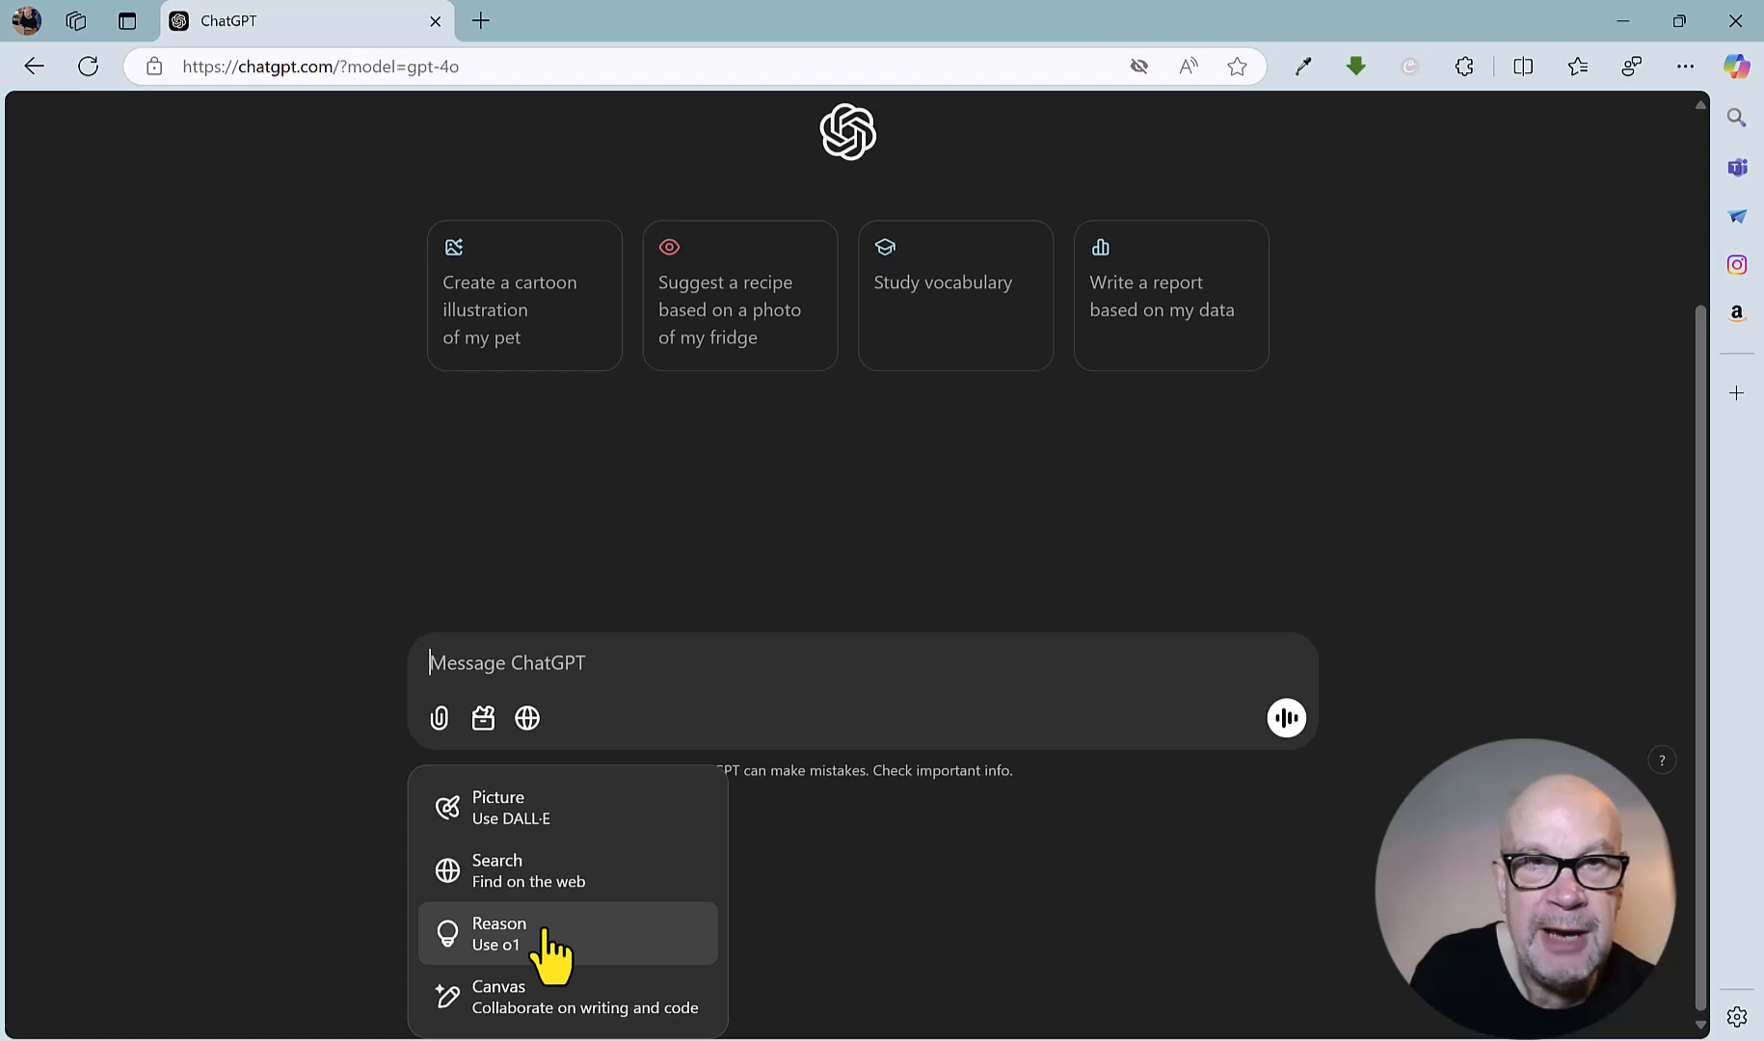
left_click(378, 16)
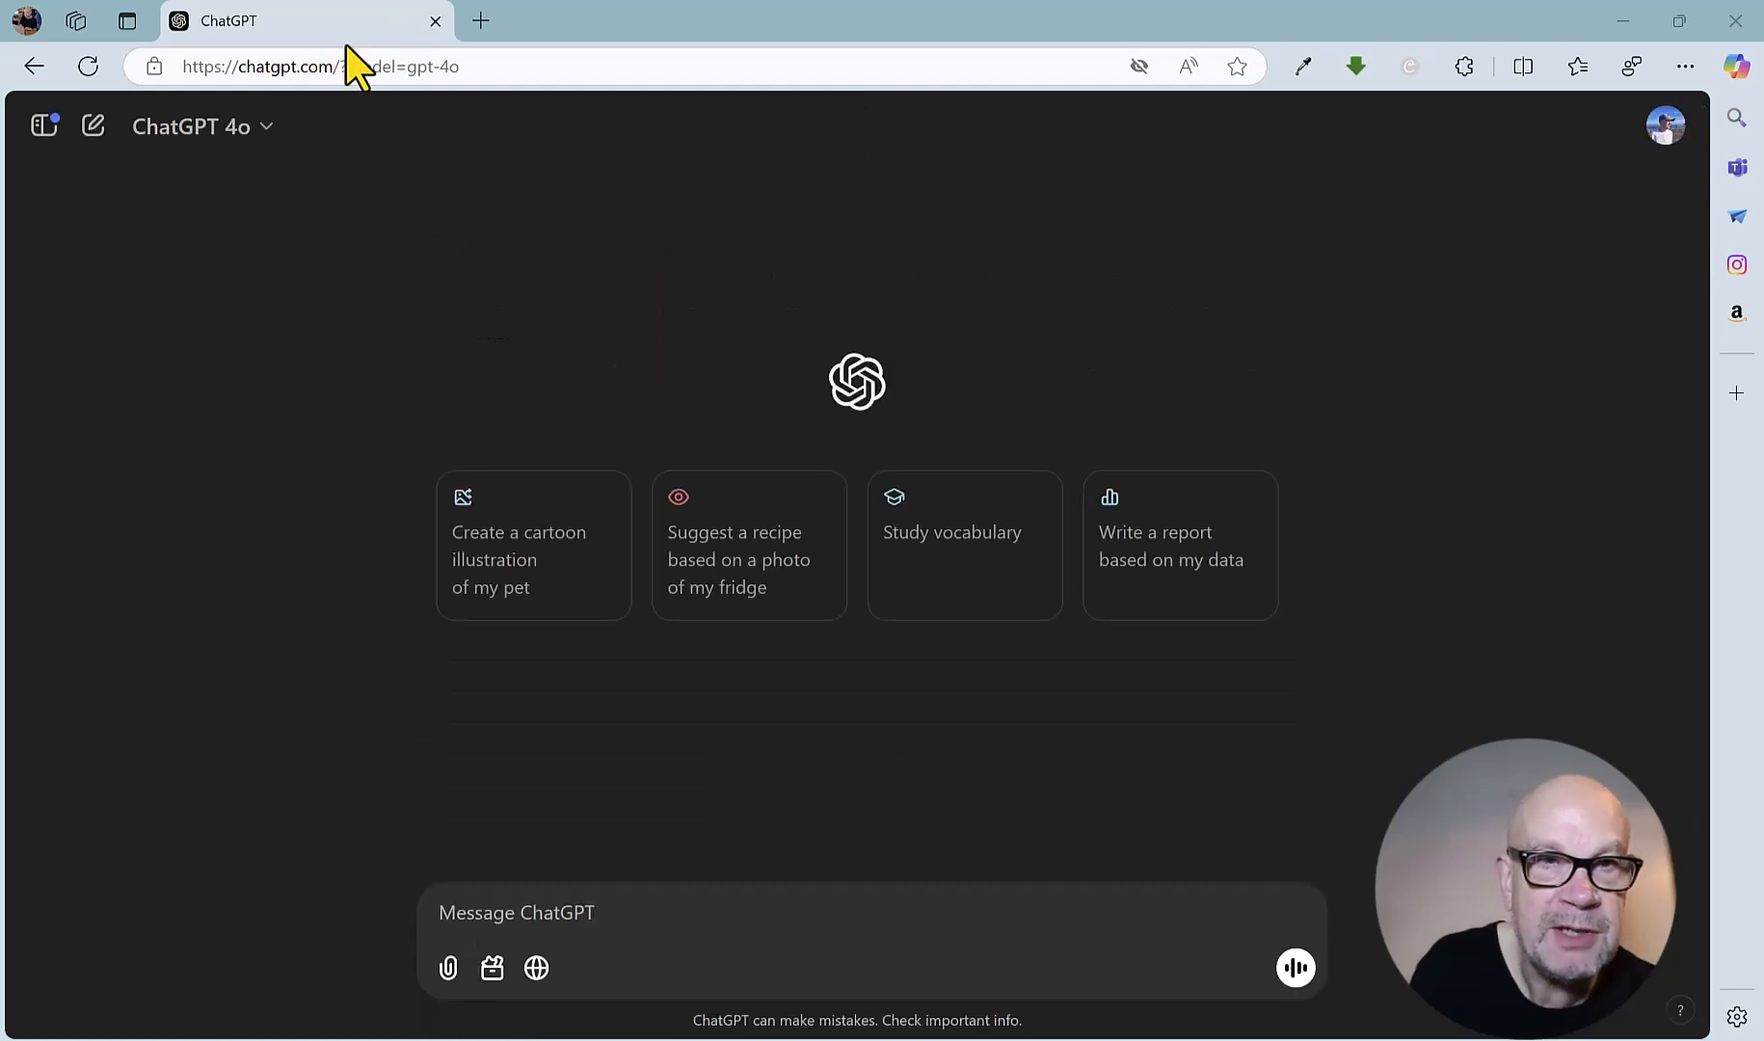
left_click(263, 130)
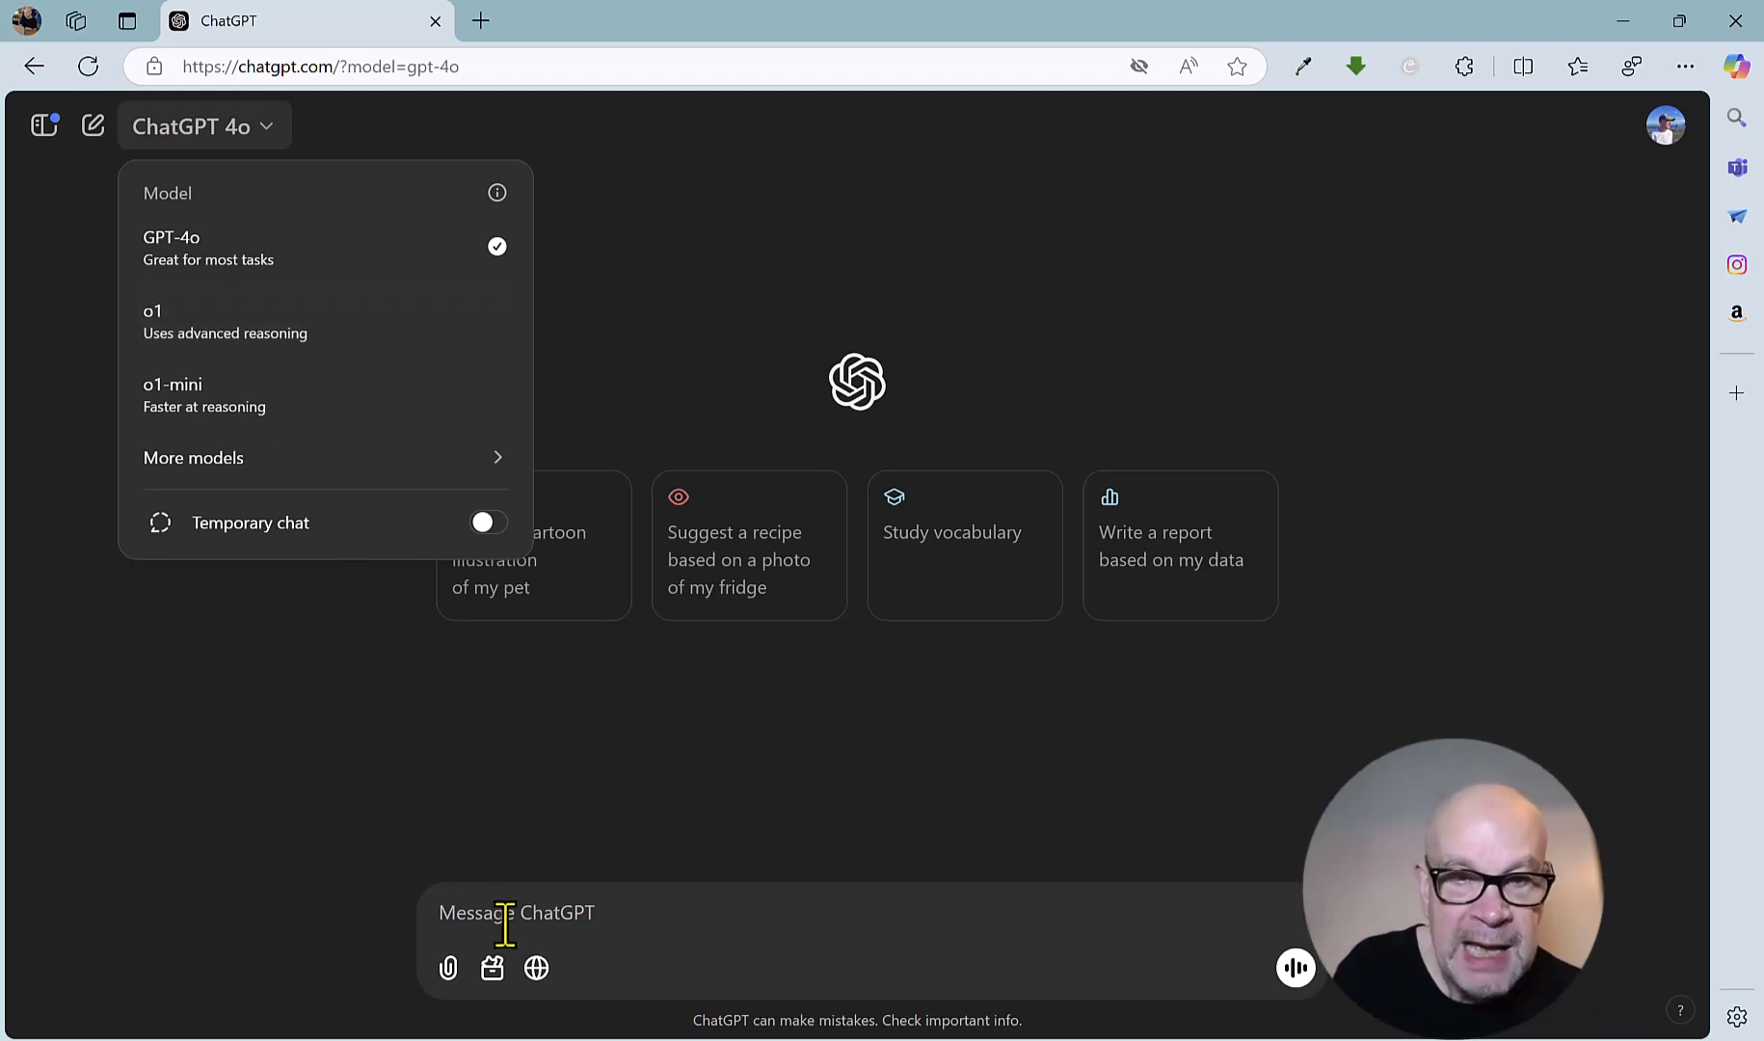
Step: Send the copied prompt with the Reason tool, asking for an analysis of NILC's social media presence and a strategy to enhance engagement and reach
left_click(497, 963)
scroll(566, 879, "down", 3)
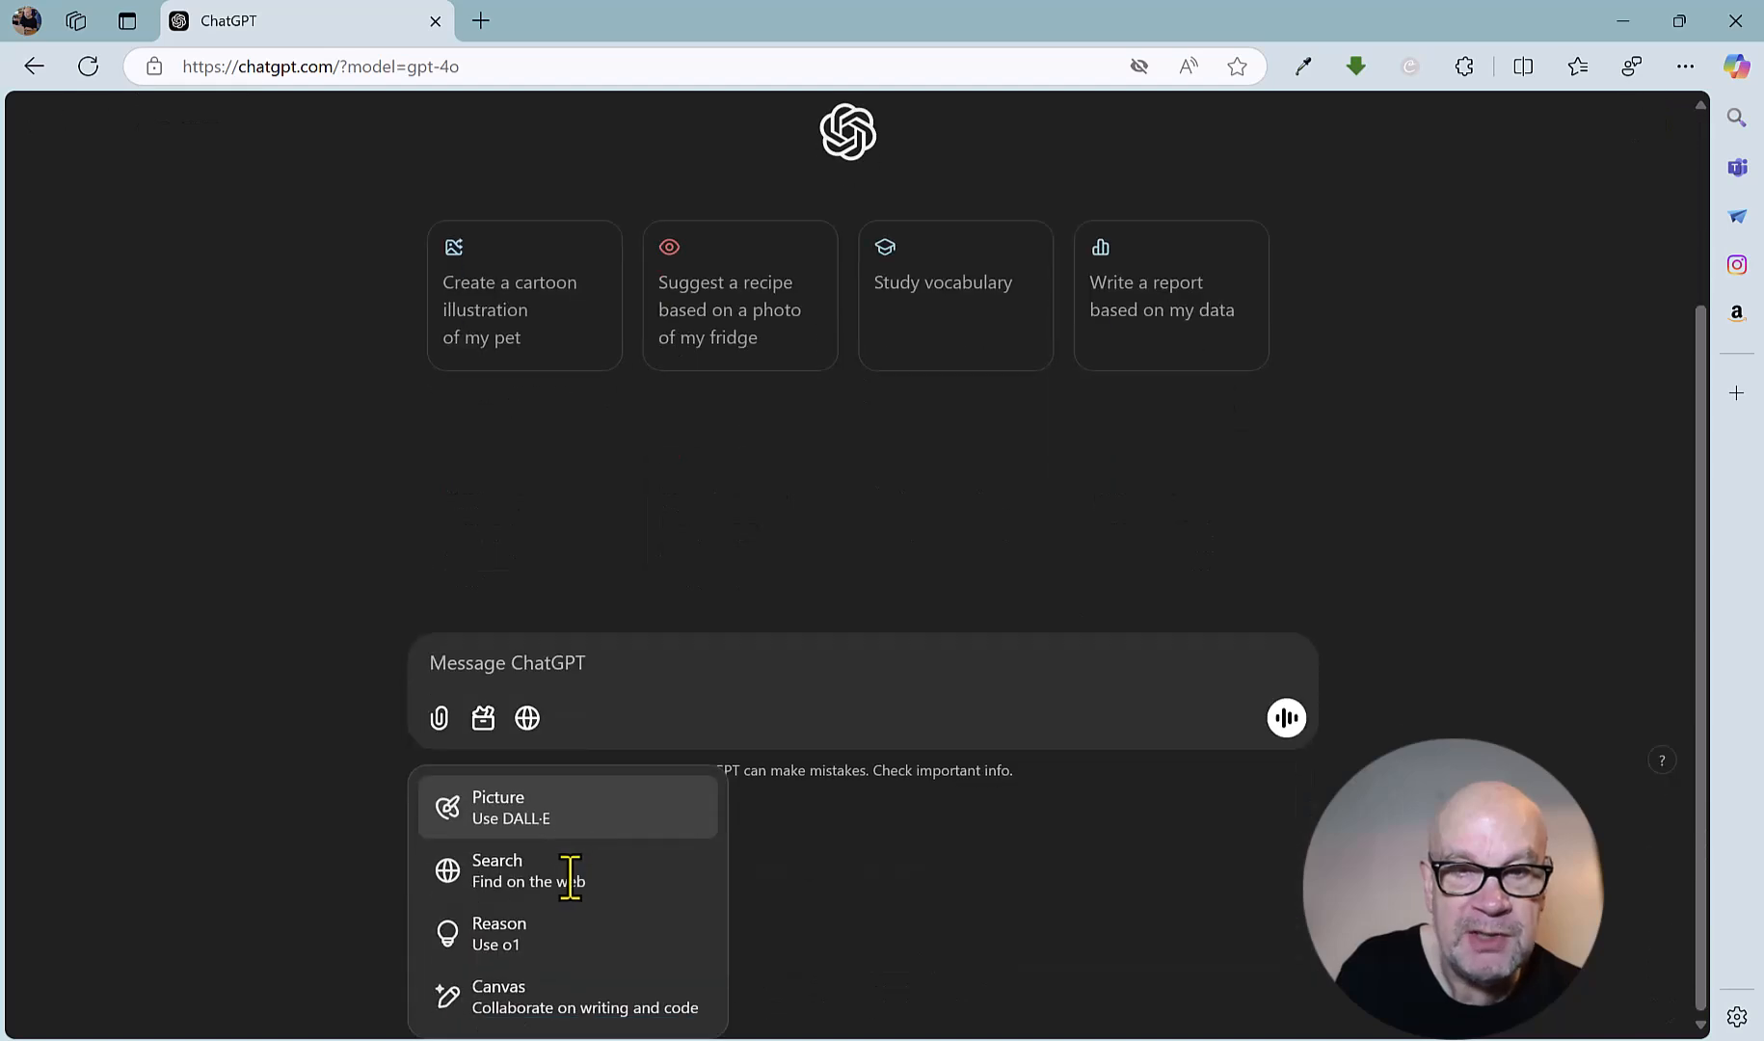
left_click(529, 938)
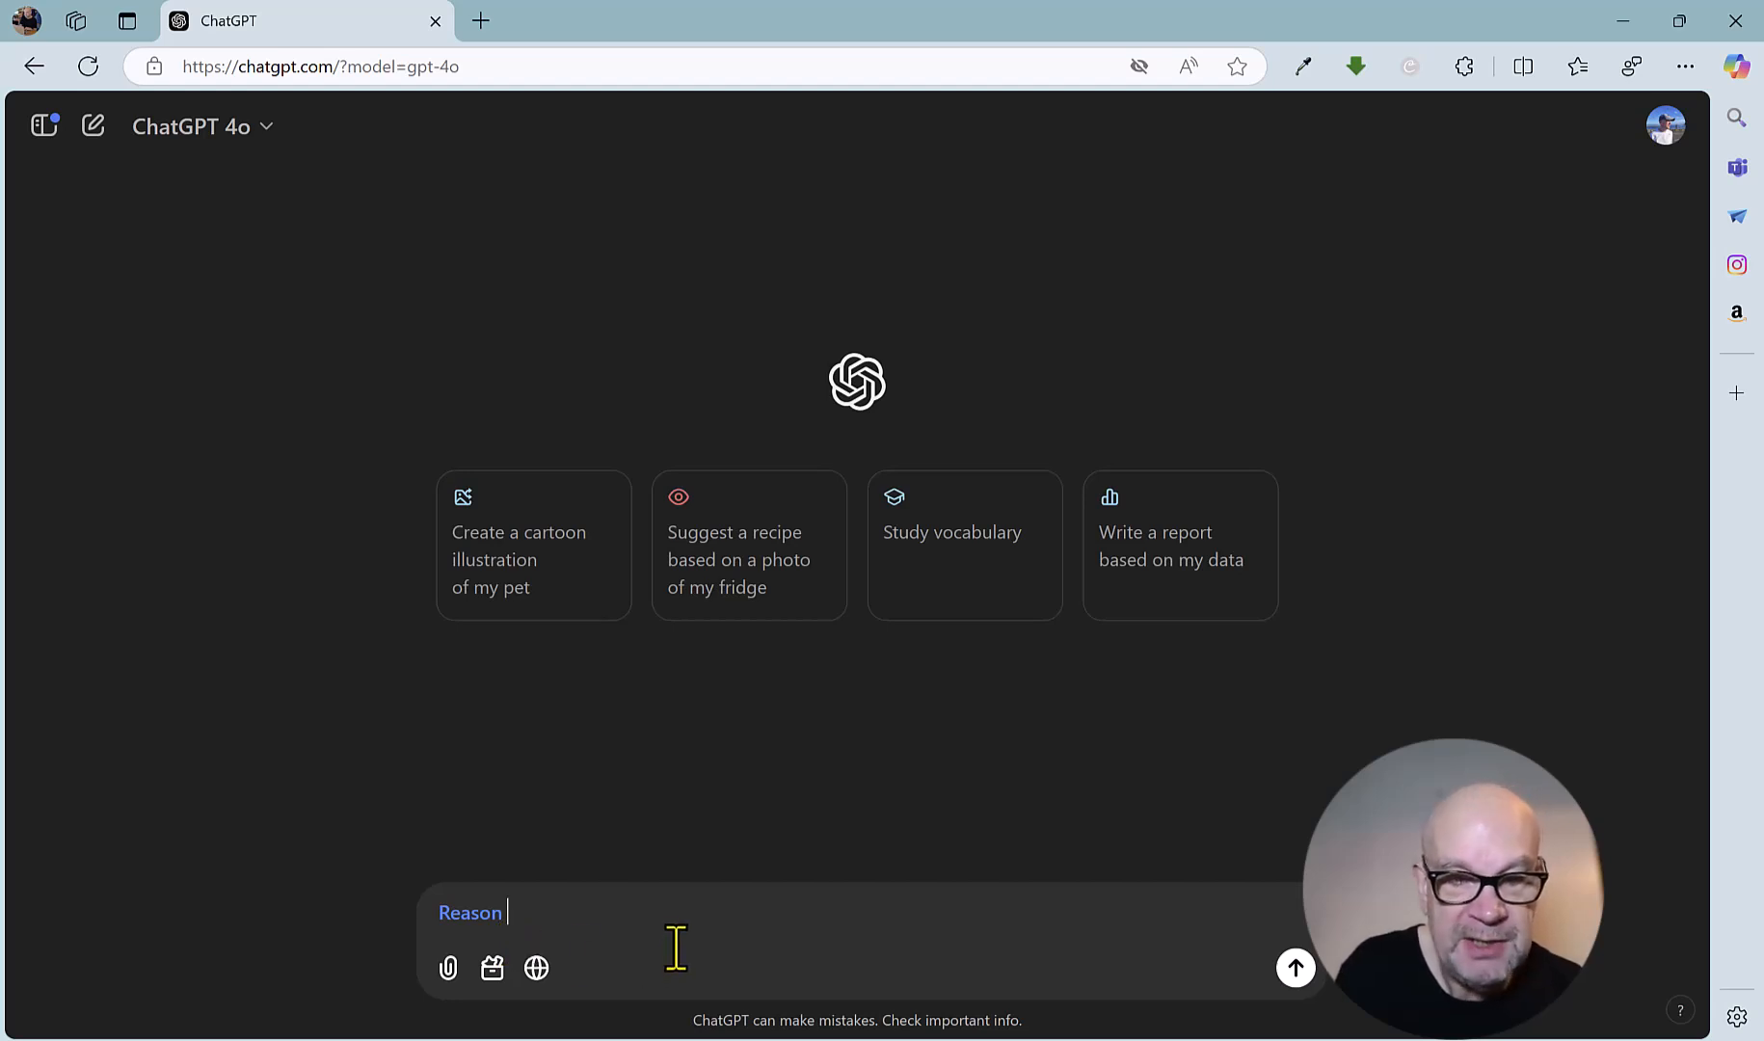
key("ctrl+v")
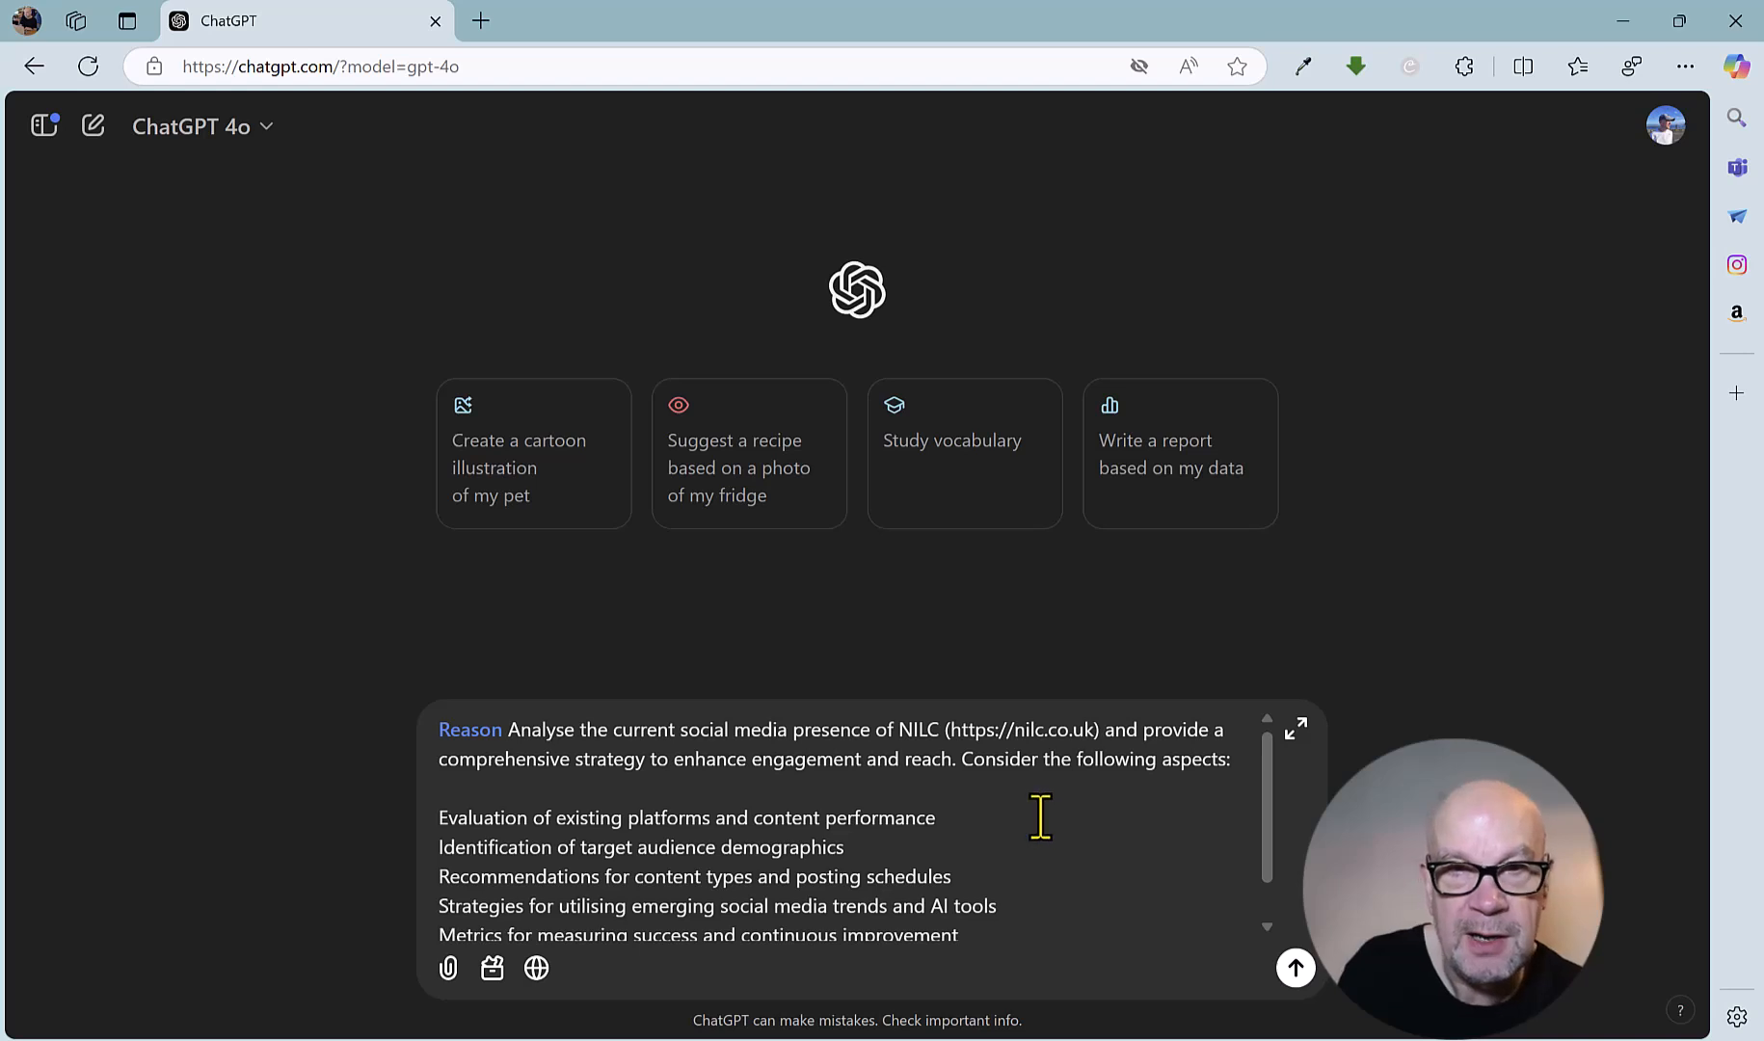
left_click(1297, 967)
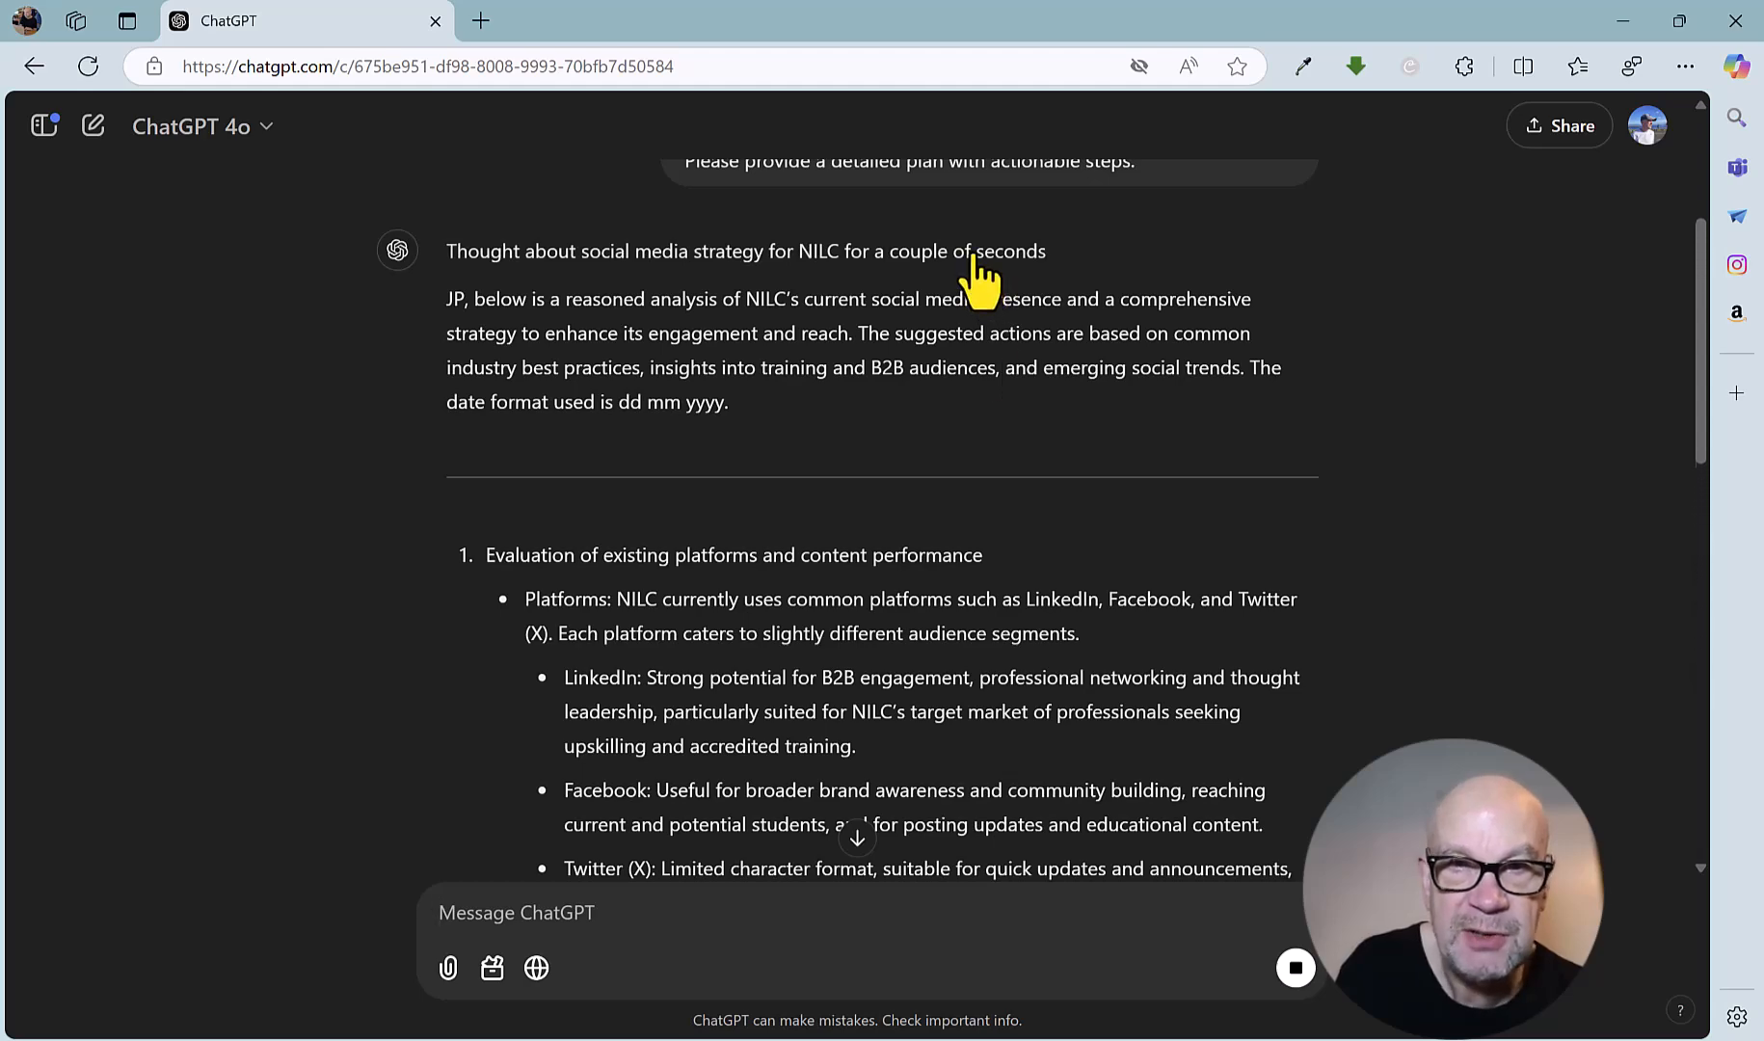
Step: Read through the generated NILC social media strategy down to the actionable steps summary
scroll(978, 275, "down", 4)
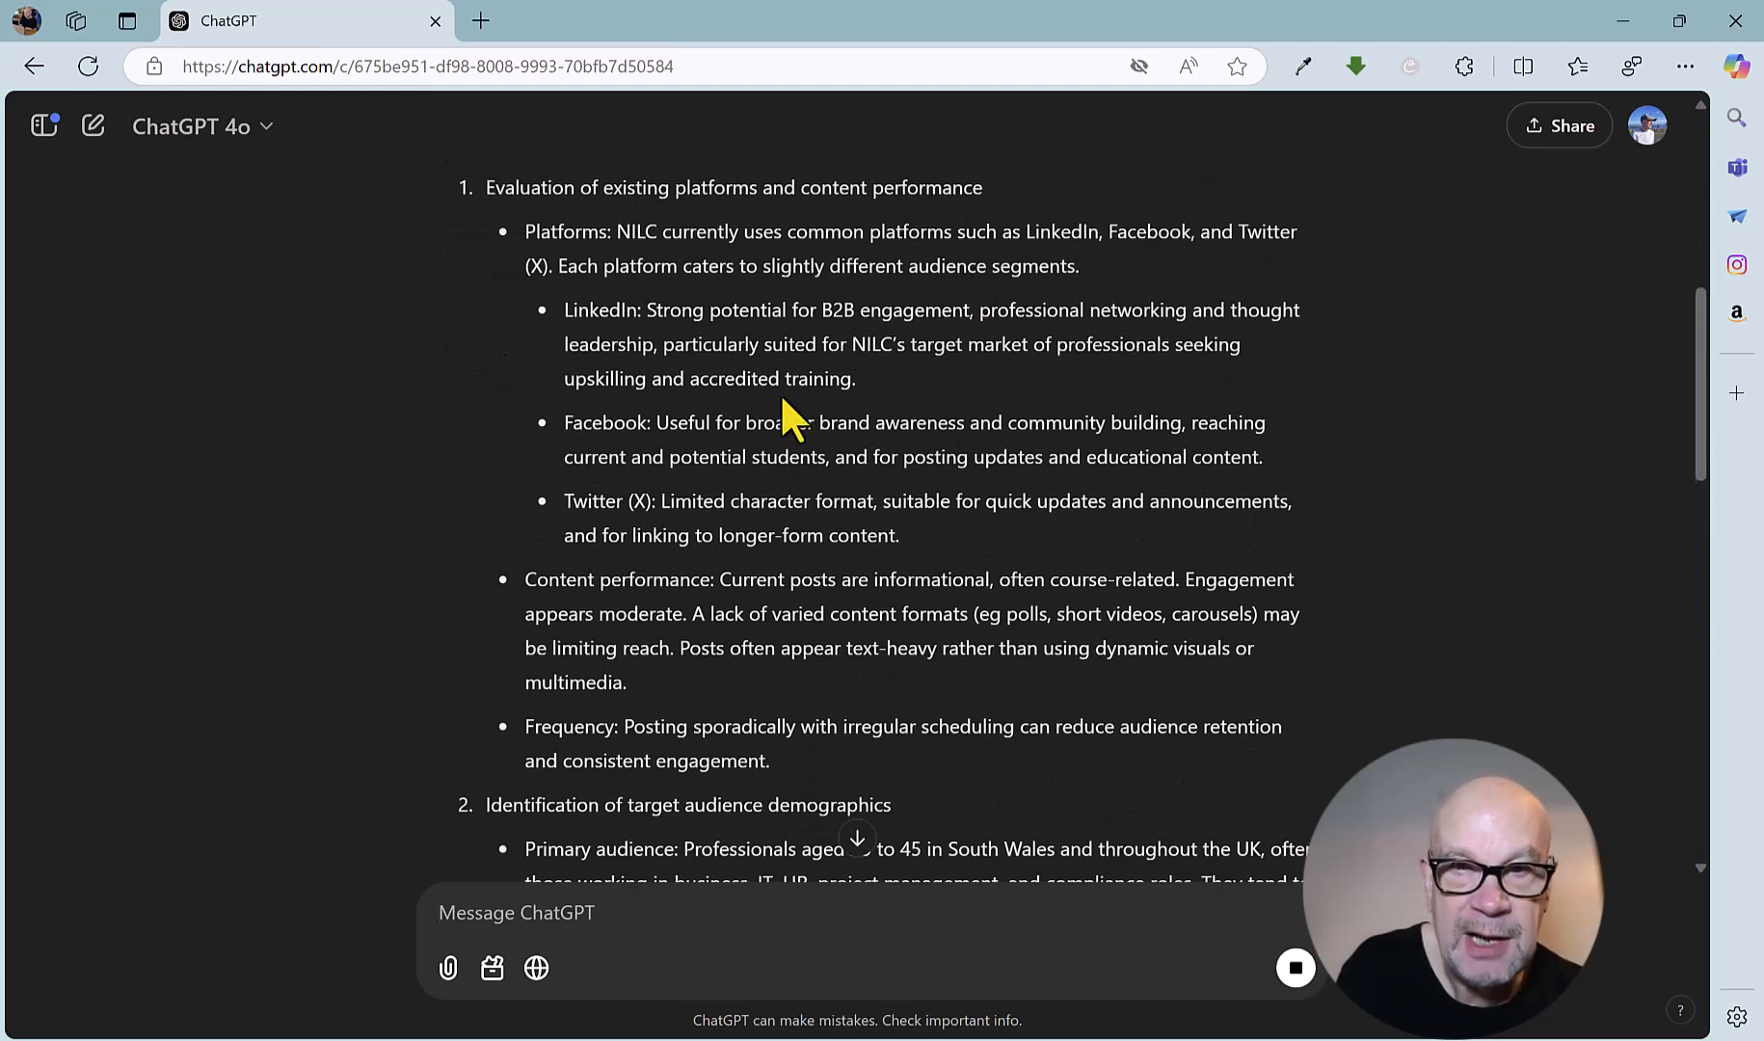
scroll(789, 415, "down", 2)
scroll(789, 414, "down", 3)
scroll(788, 412, "down", 2)
scroll(788, 414, "down", 6)
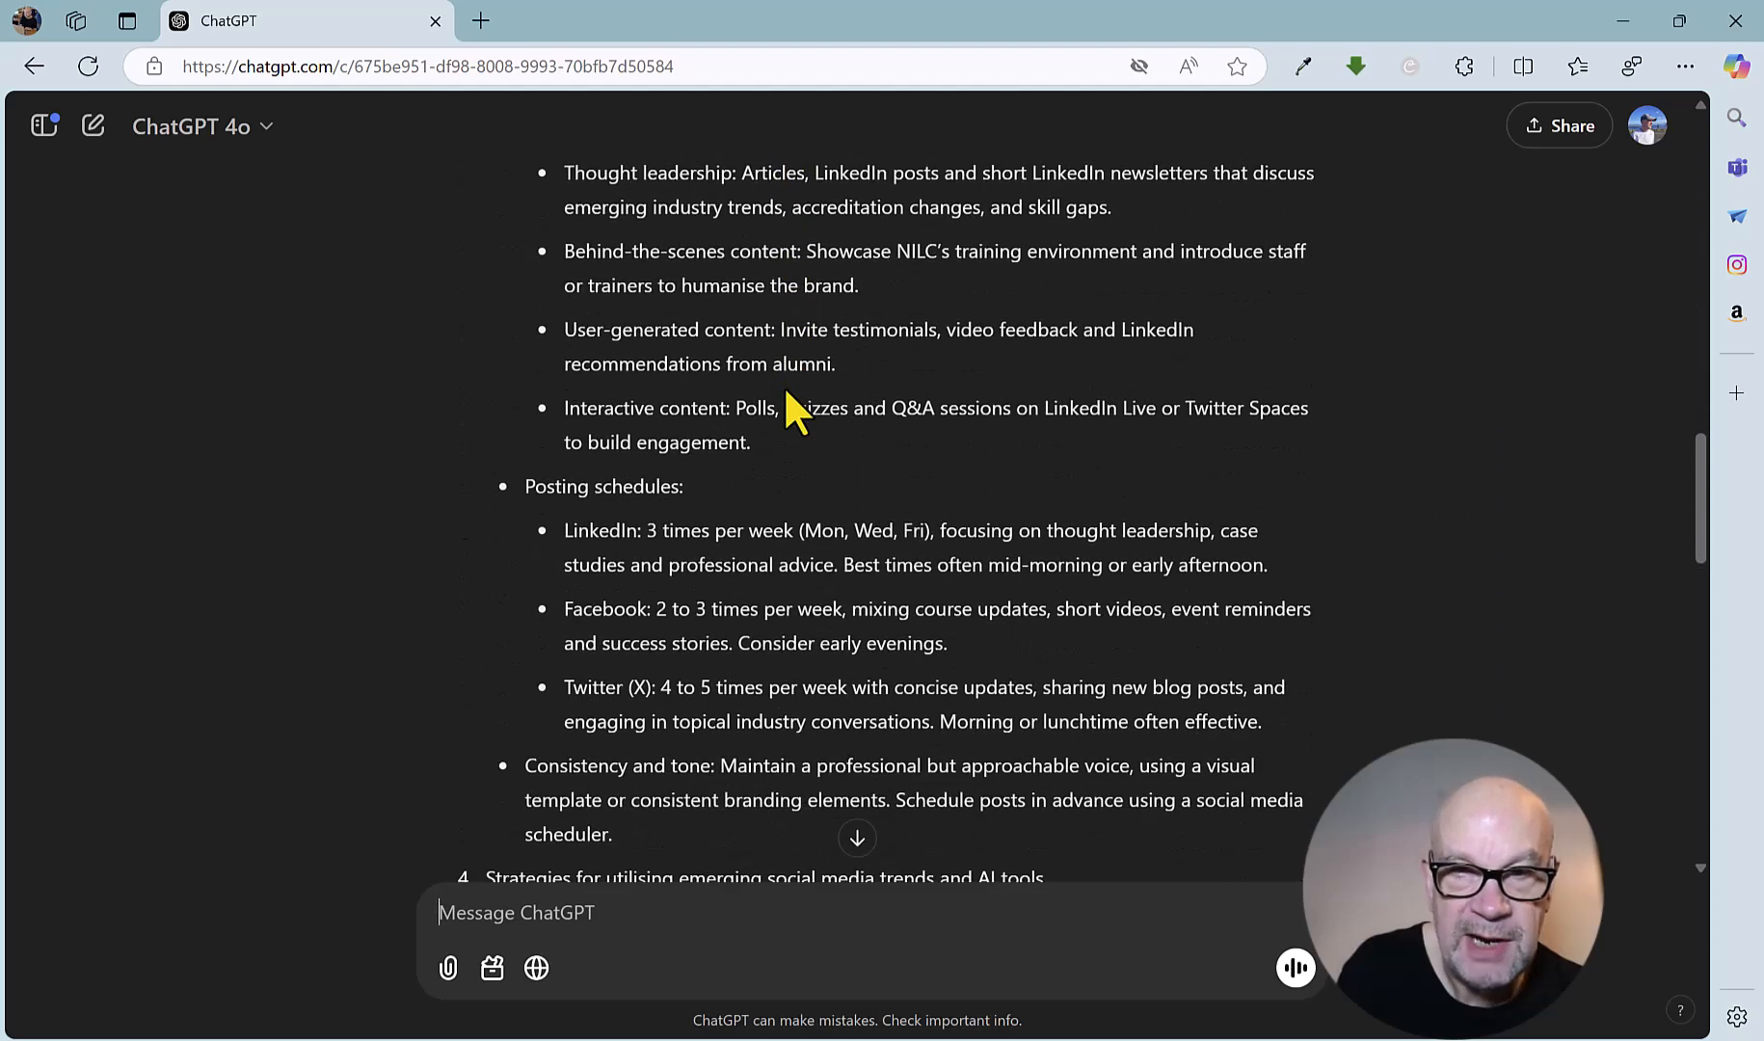
scroll(788, 405, "down", 2)
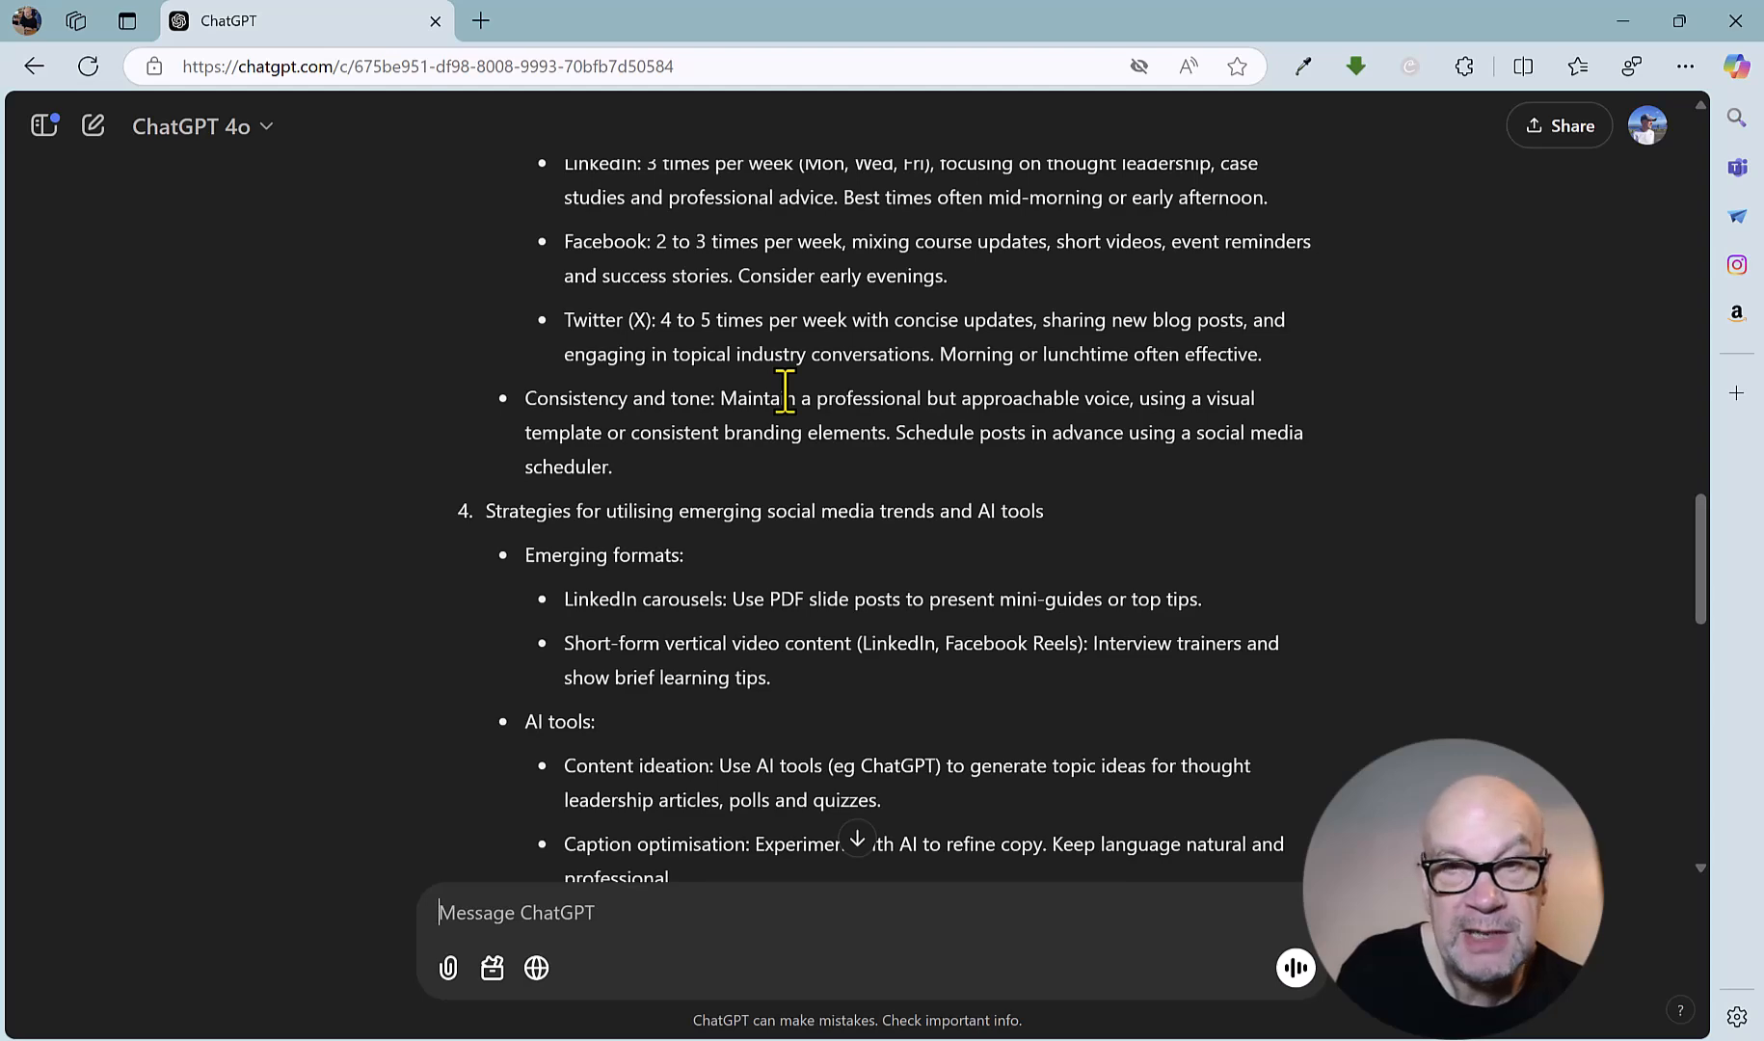
scroll(800, 395, "down", 5)
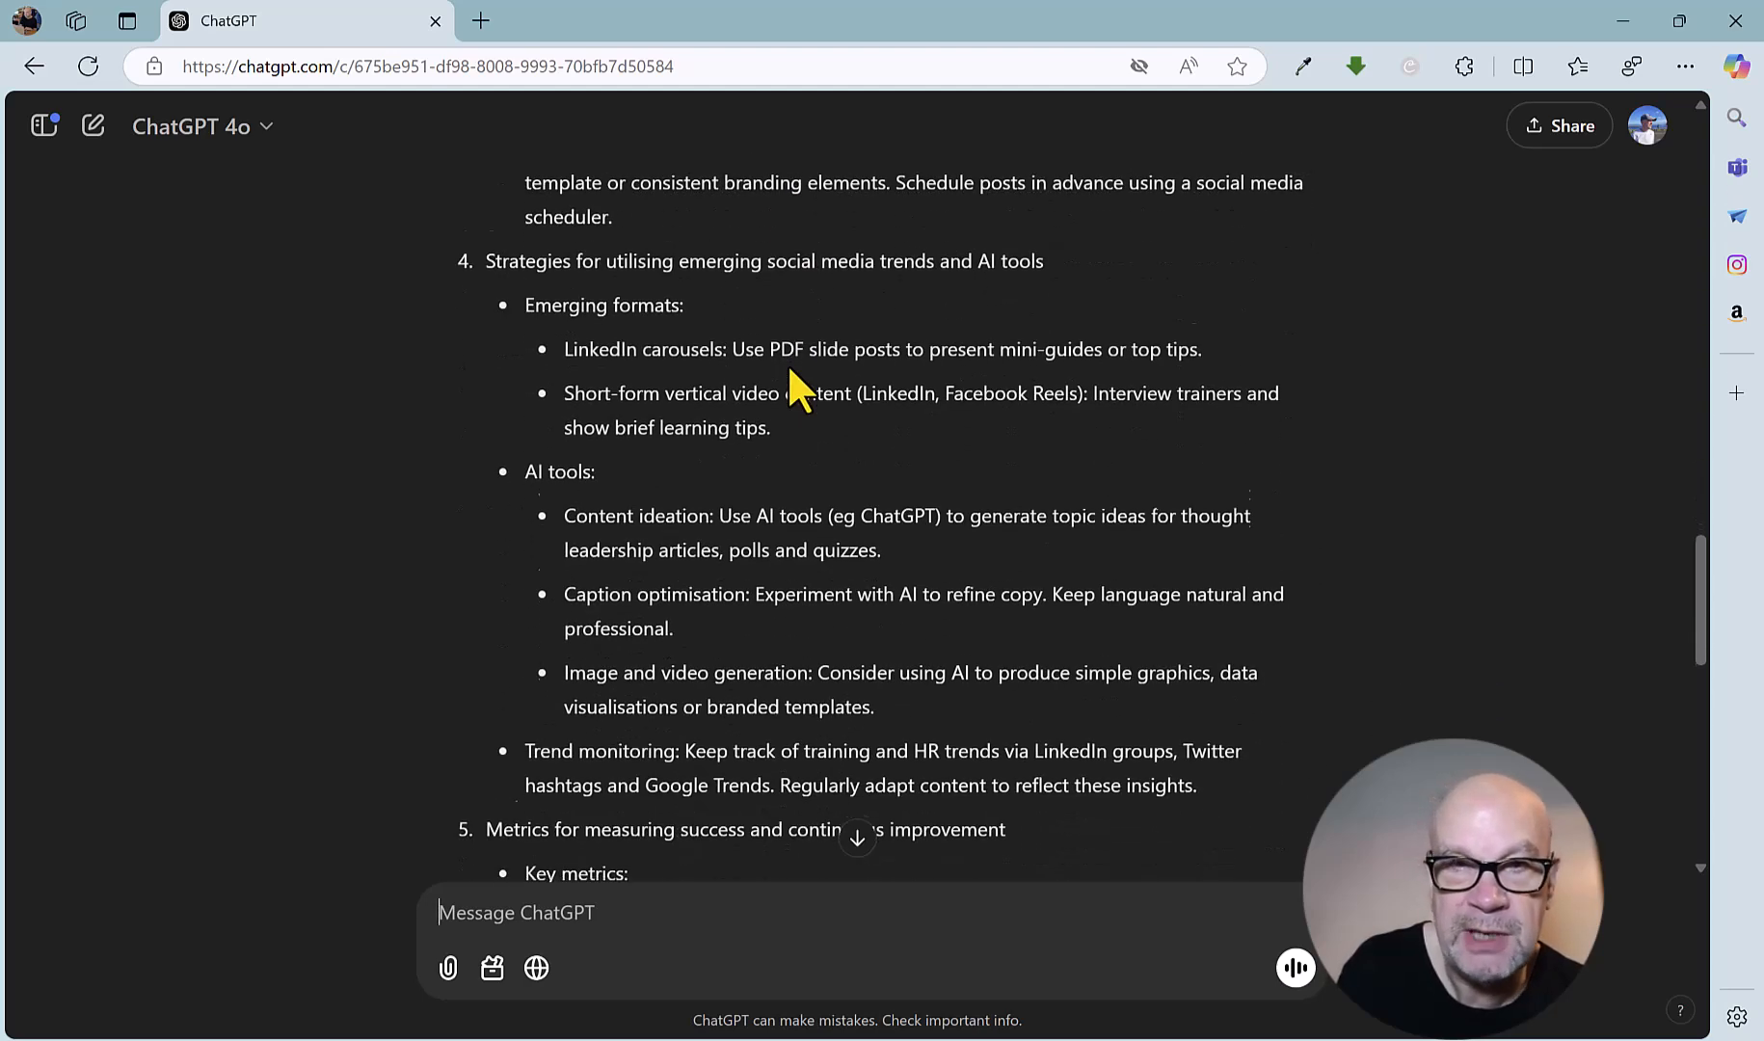
scroll(800, 390, "down", 7)
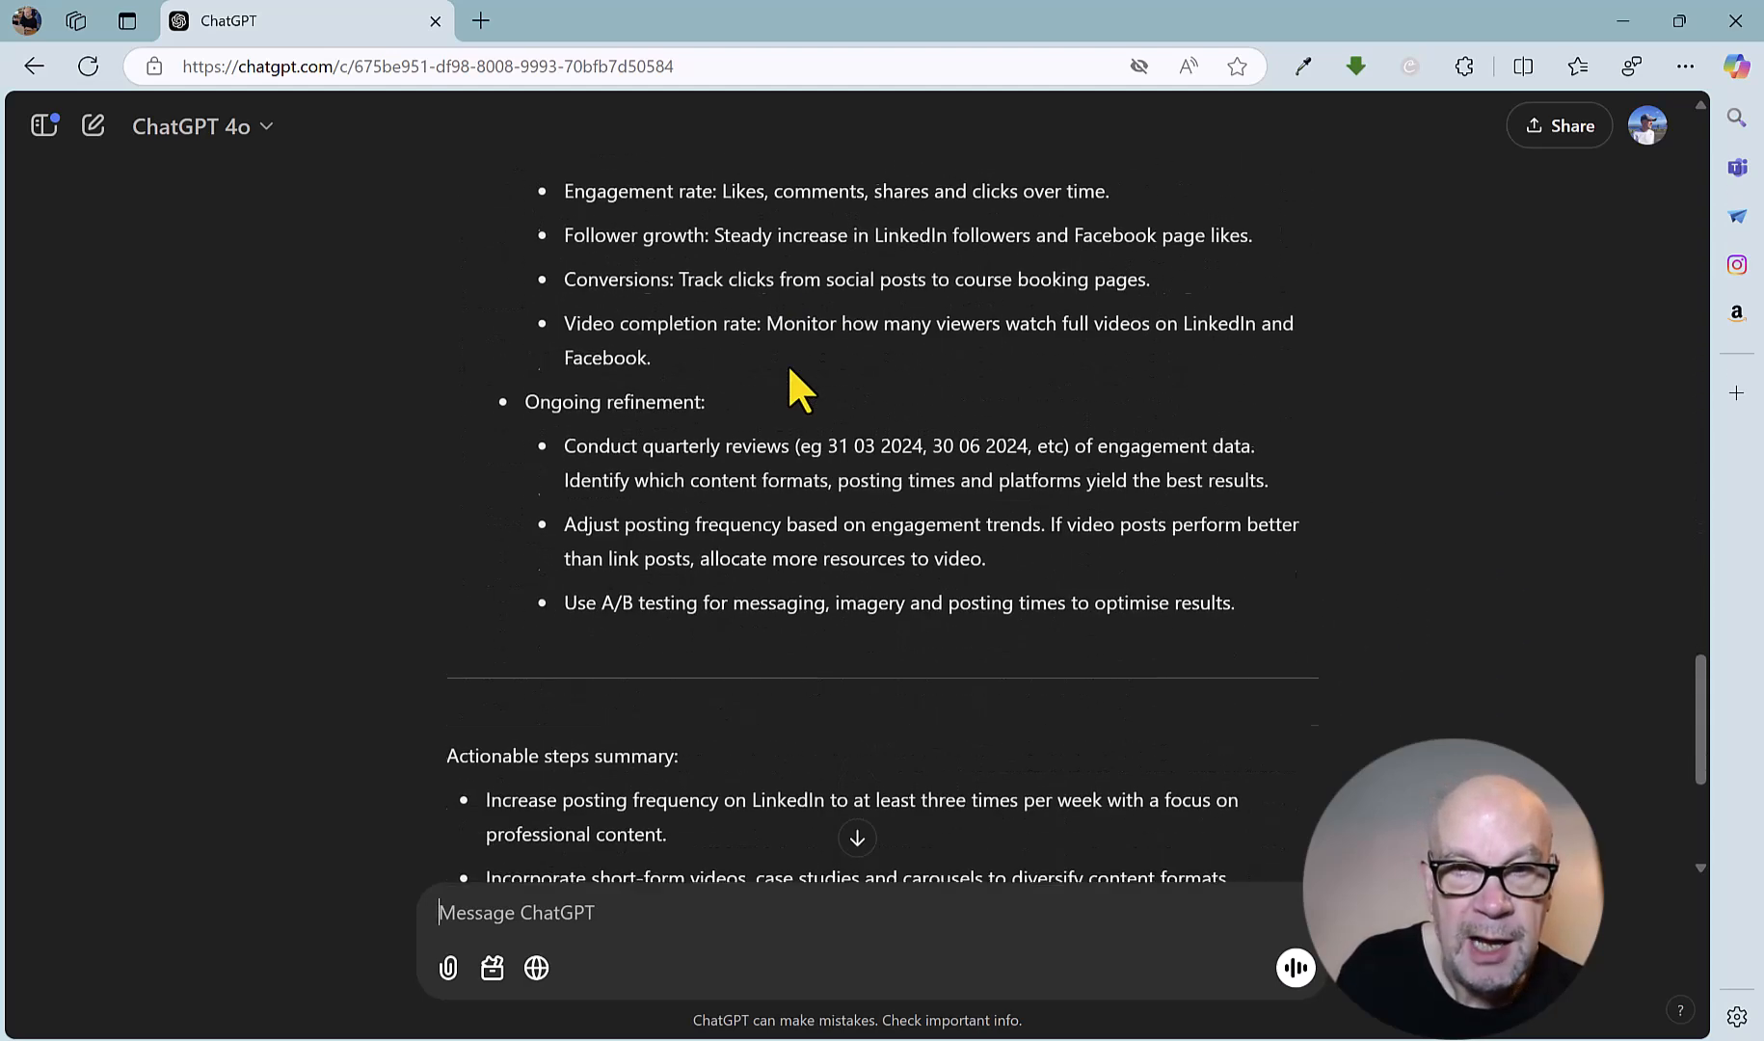
scroll(800, 390, "down", 2)
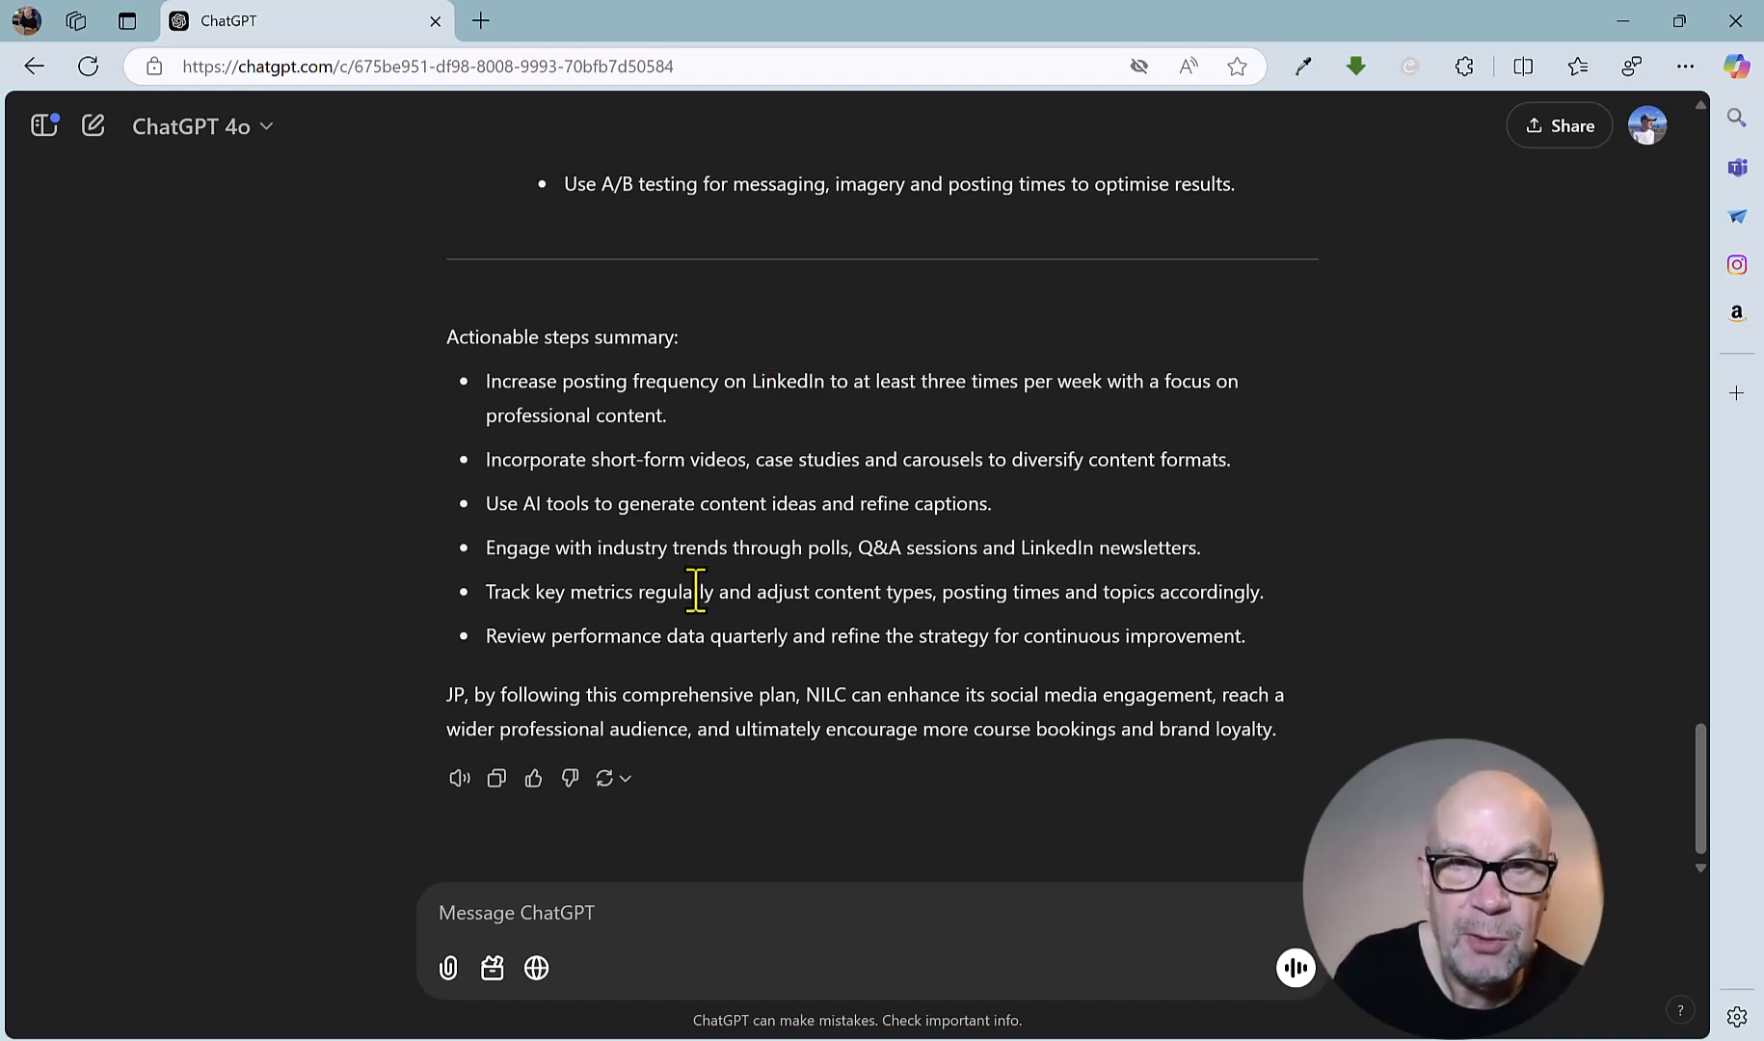
Step: Start a new chat and select the Canvas tool for the message
left_click(93, 135)
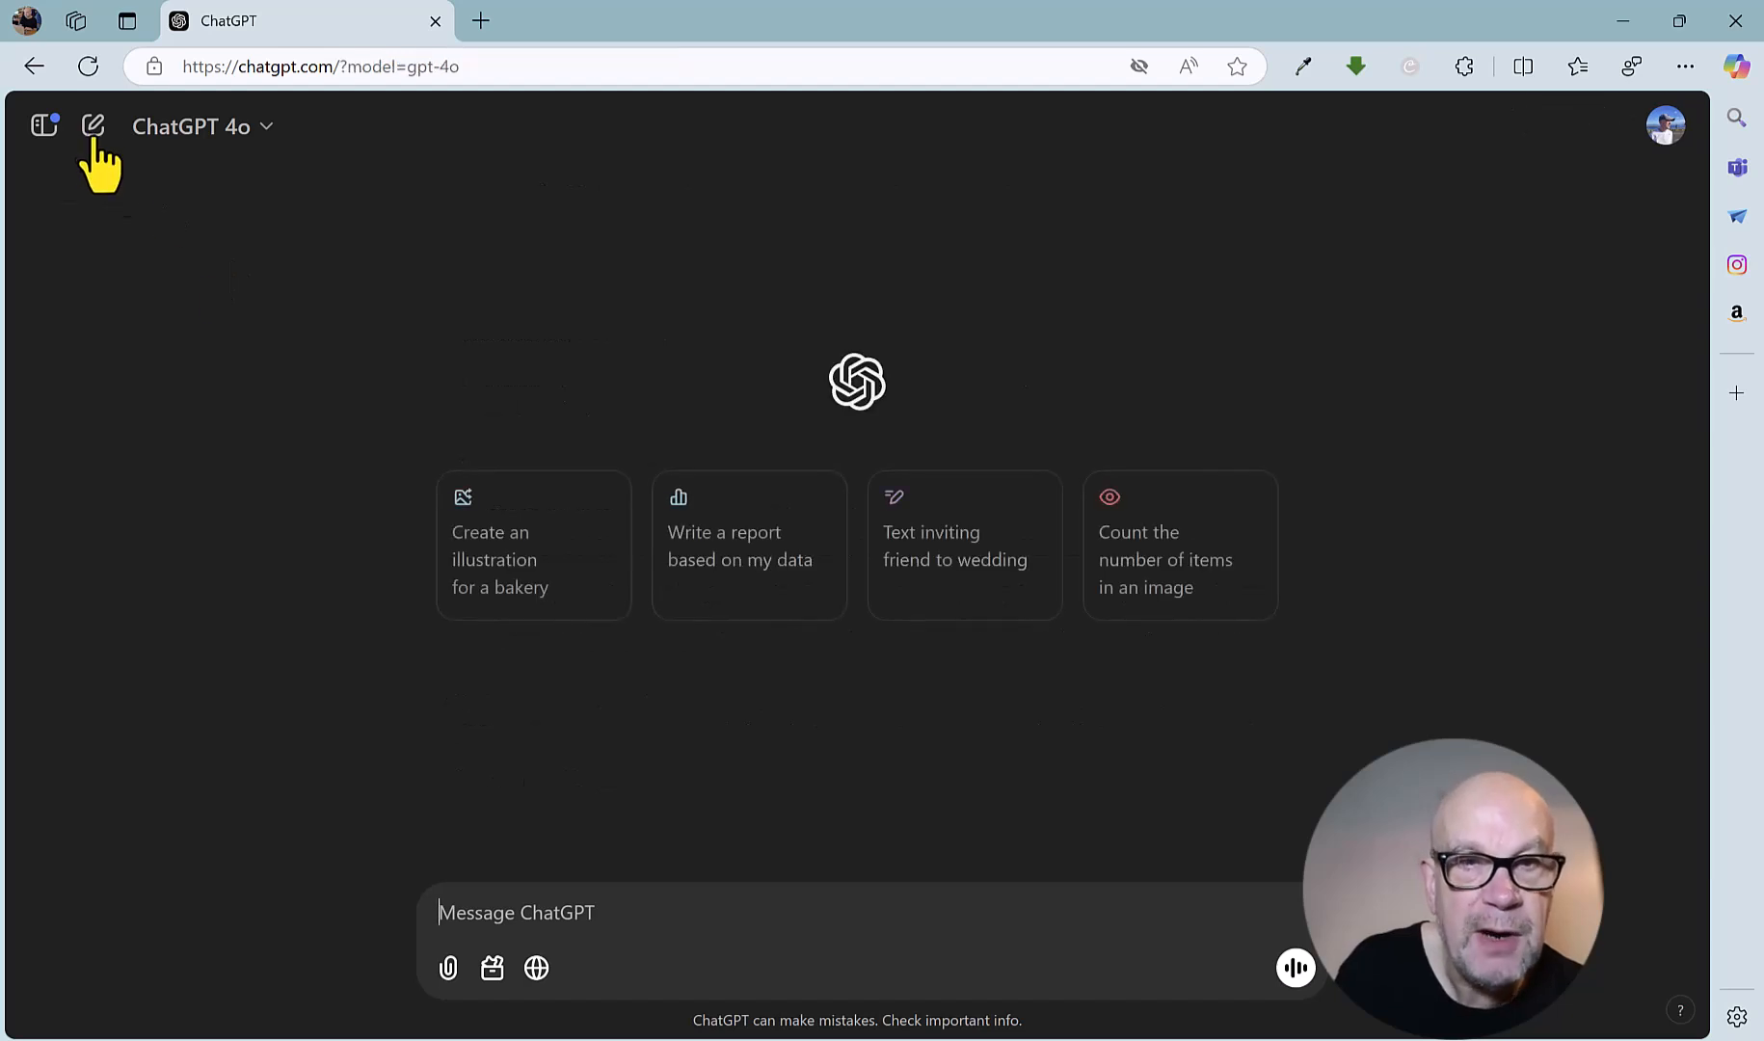
left_click(490, 964)
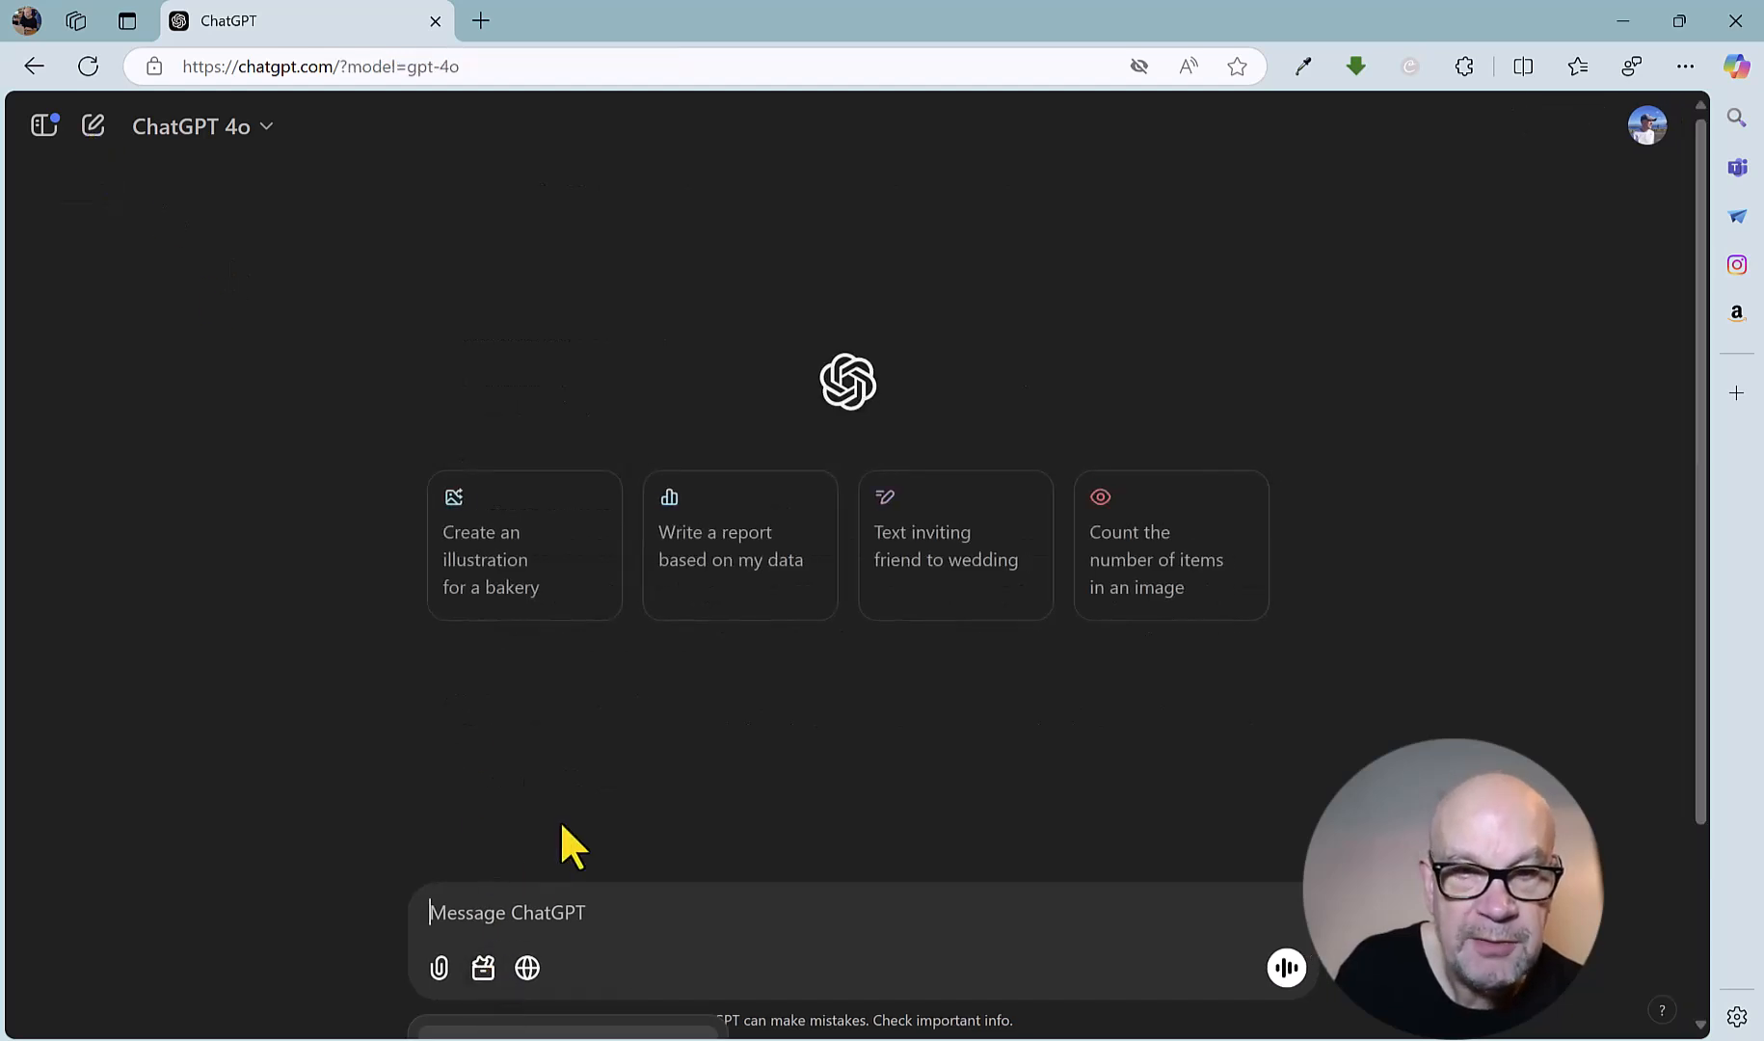
scroll(559, 820, "down", 3)
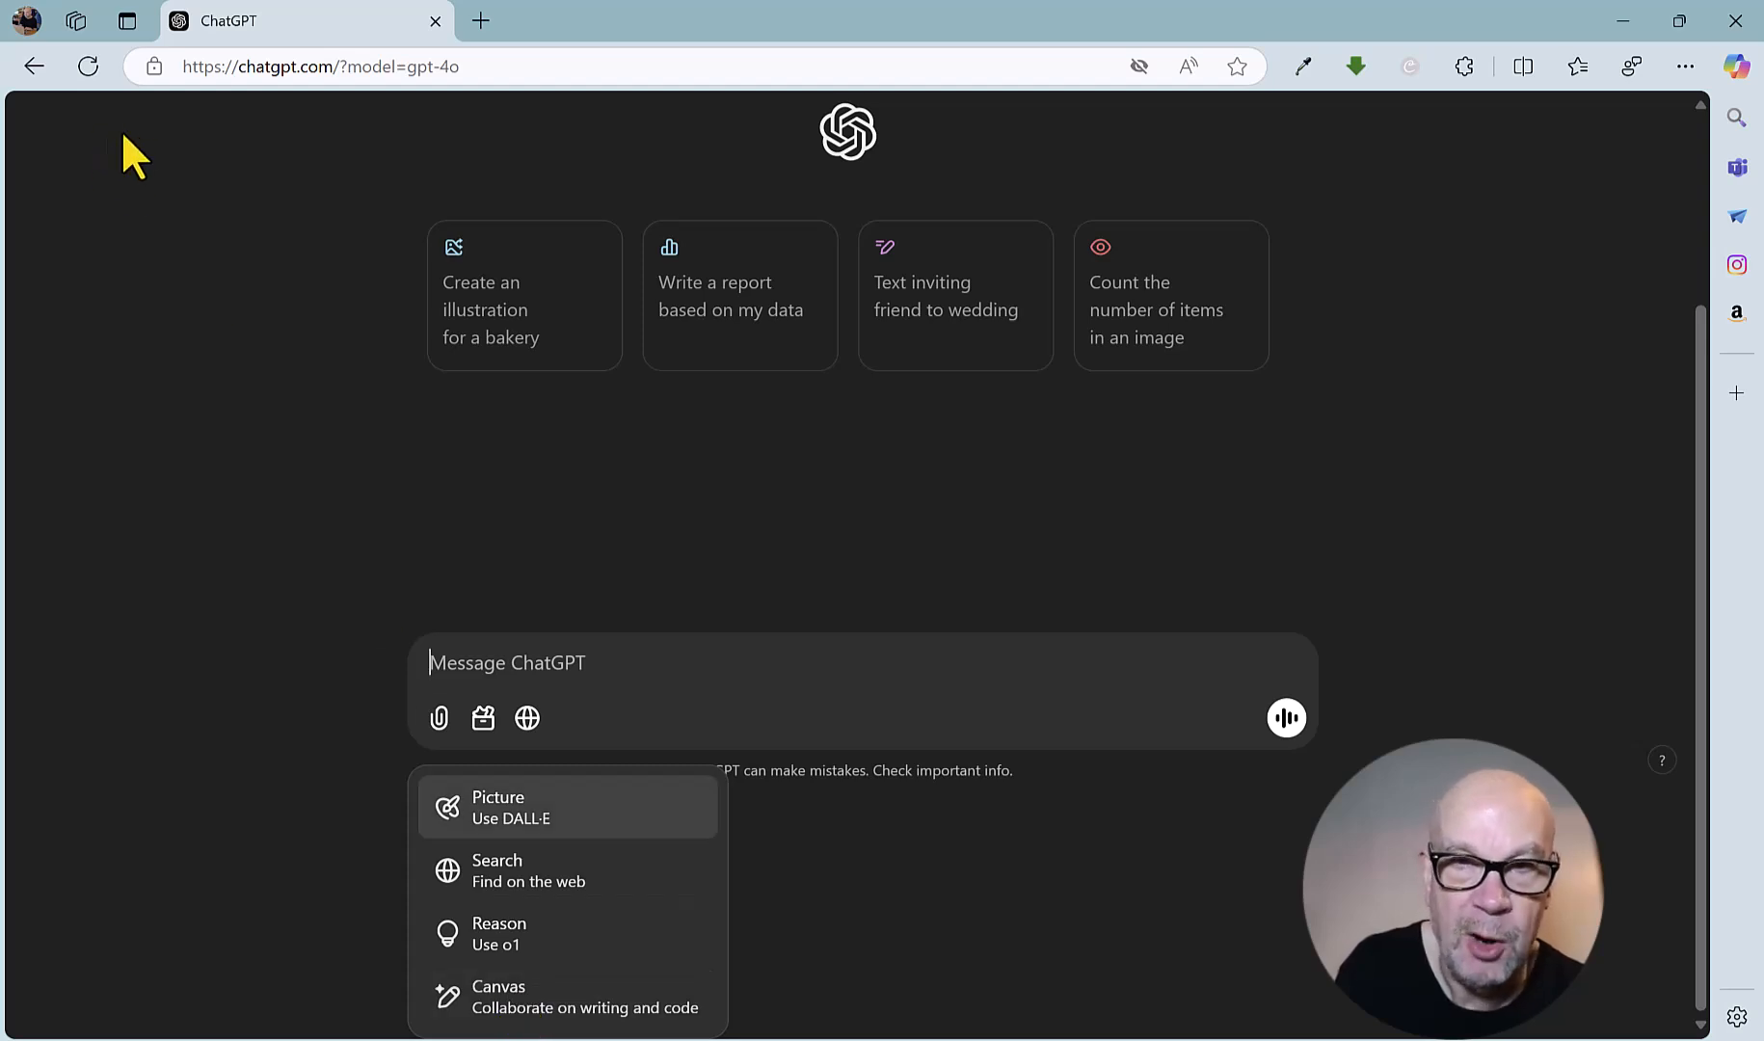
left_click(550, 994)
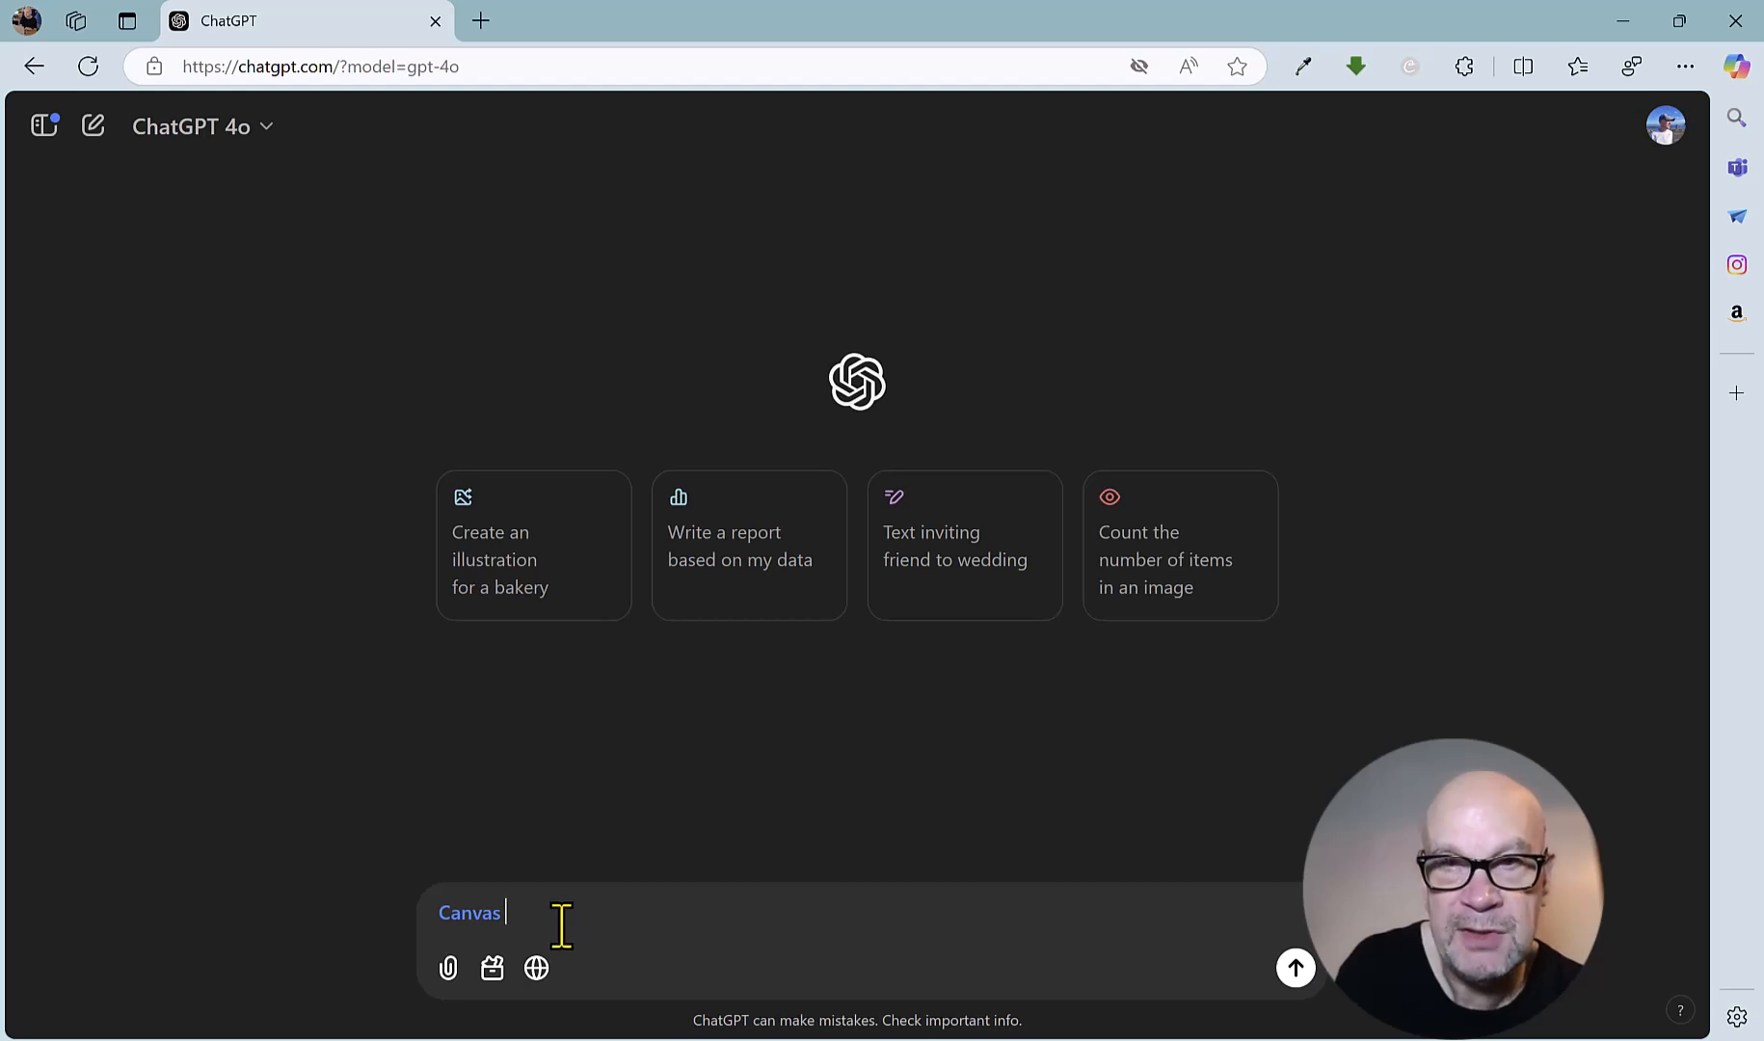
Step: Send the Canvas prompt "write a social media post for NILC promoting the AgilePM course"
type("write a social me")
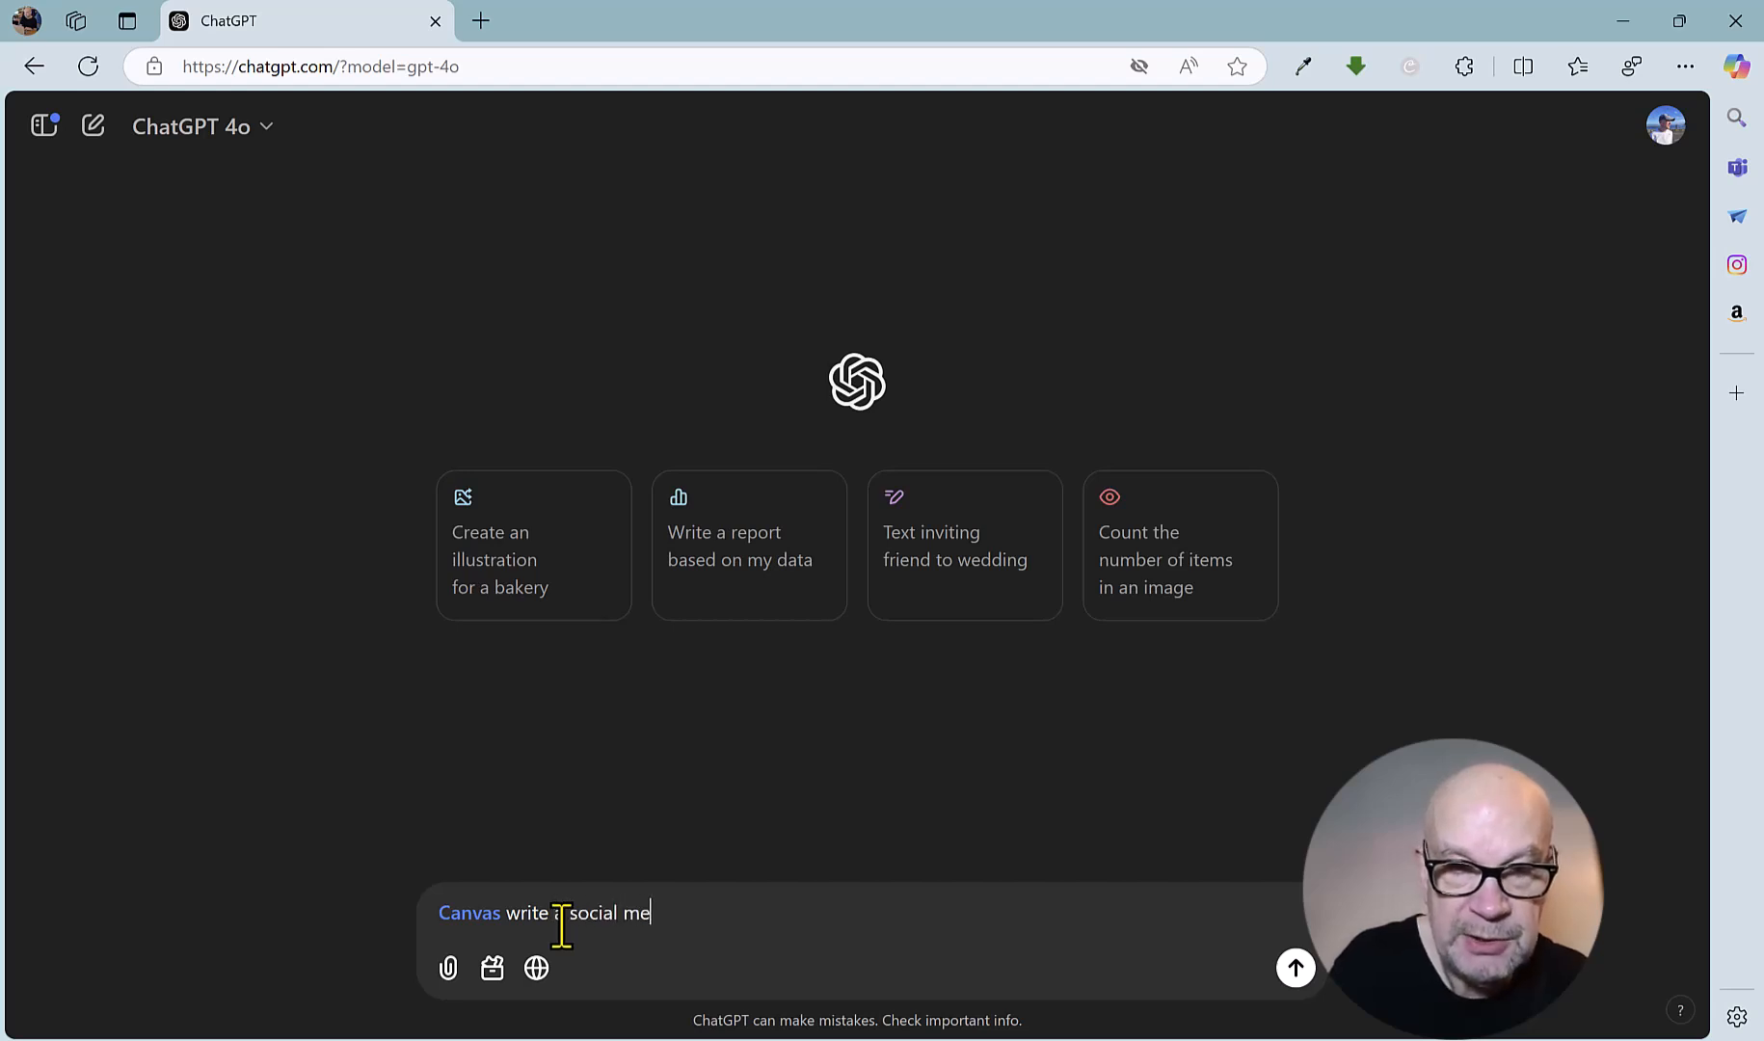
type("dia post for NILC promomting")
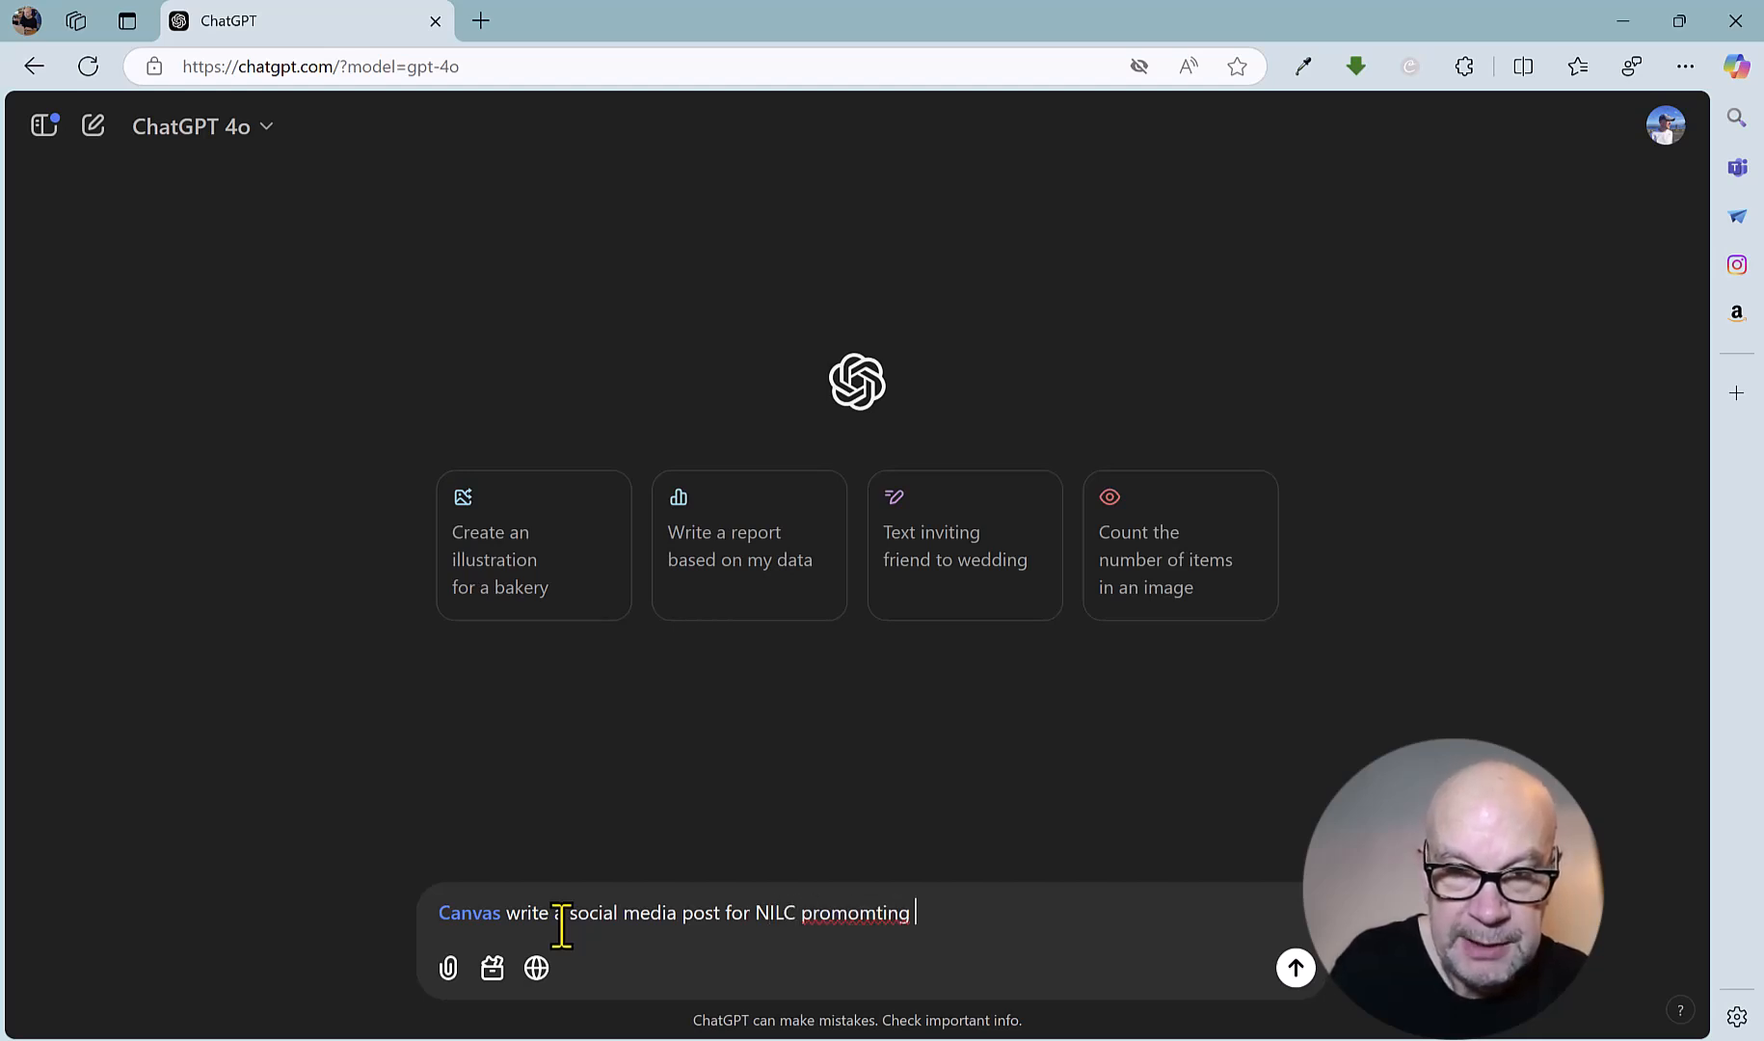
key("BackSpace")
key("BackSpace")
key("BackSpace")
key("BackSpace")
key("BackSpace")
key("BackSpace")
type("ting the")
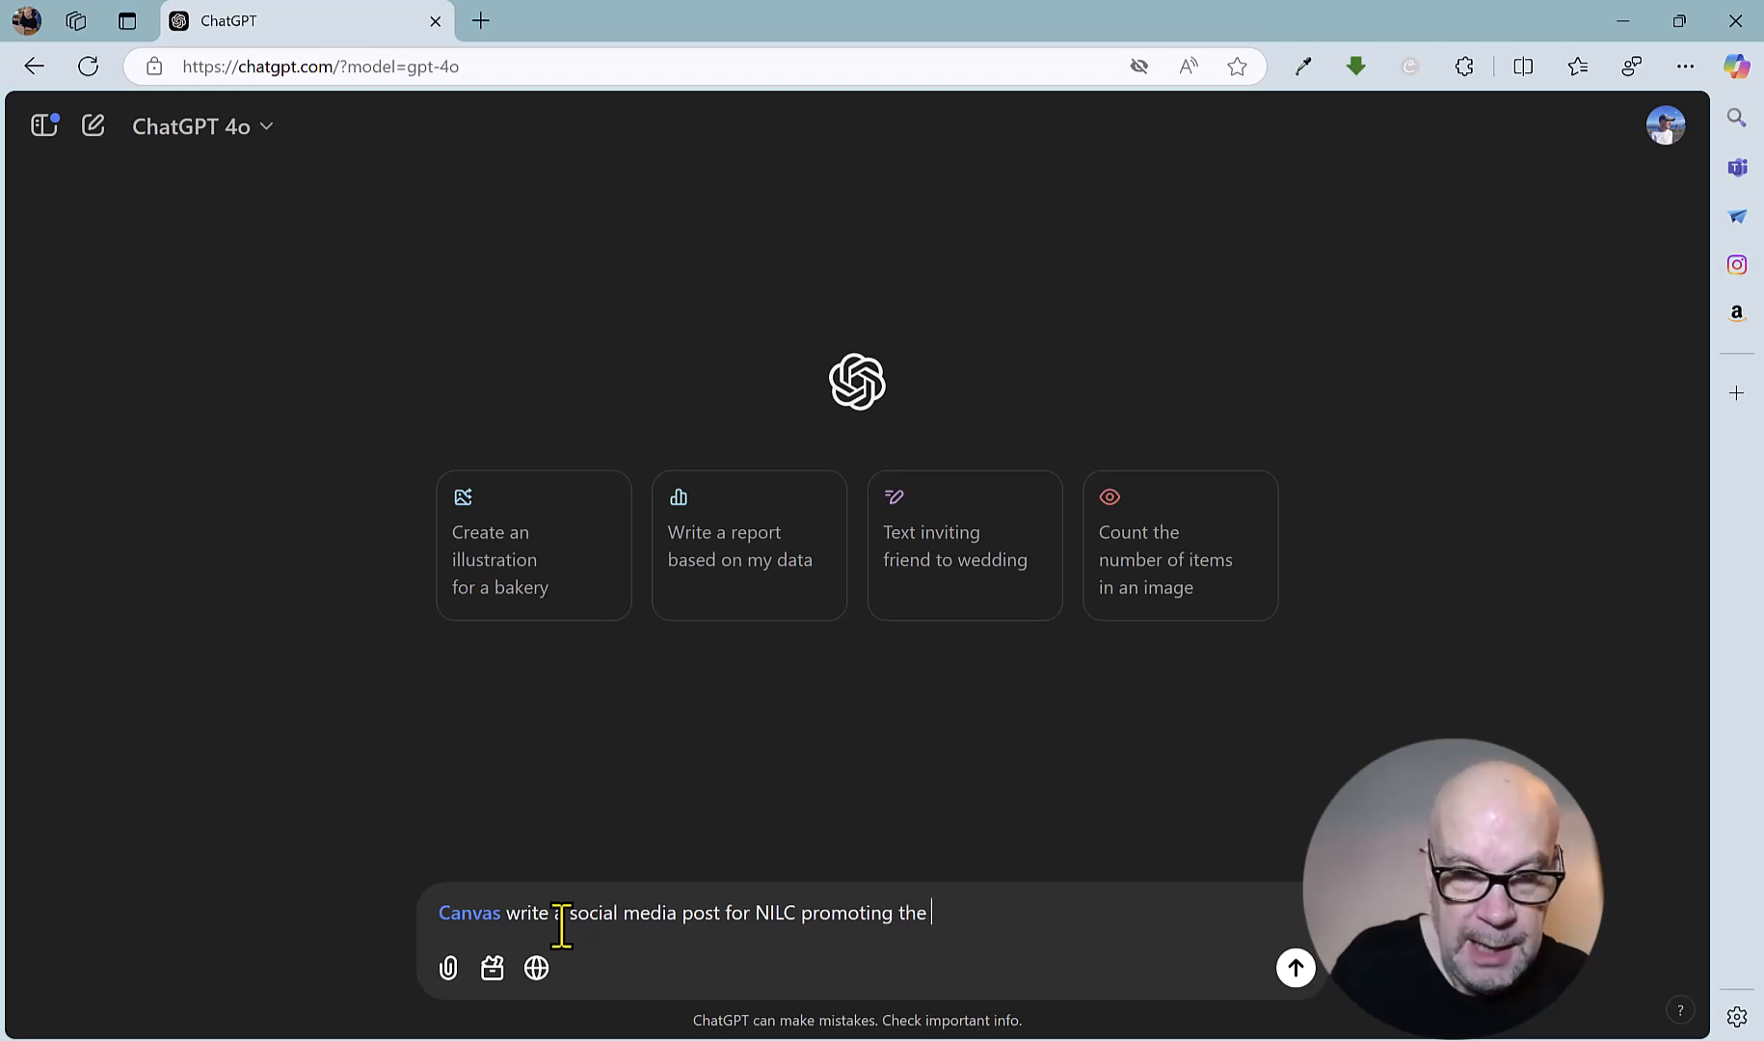
type(" AgilePM course")
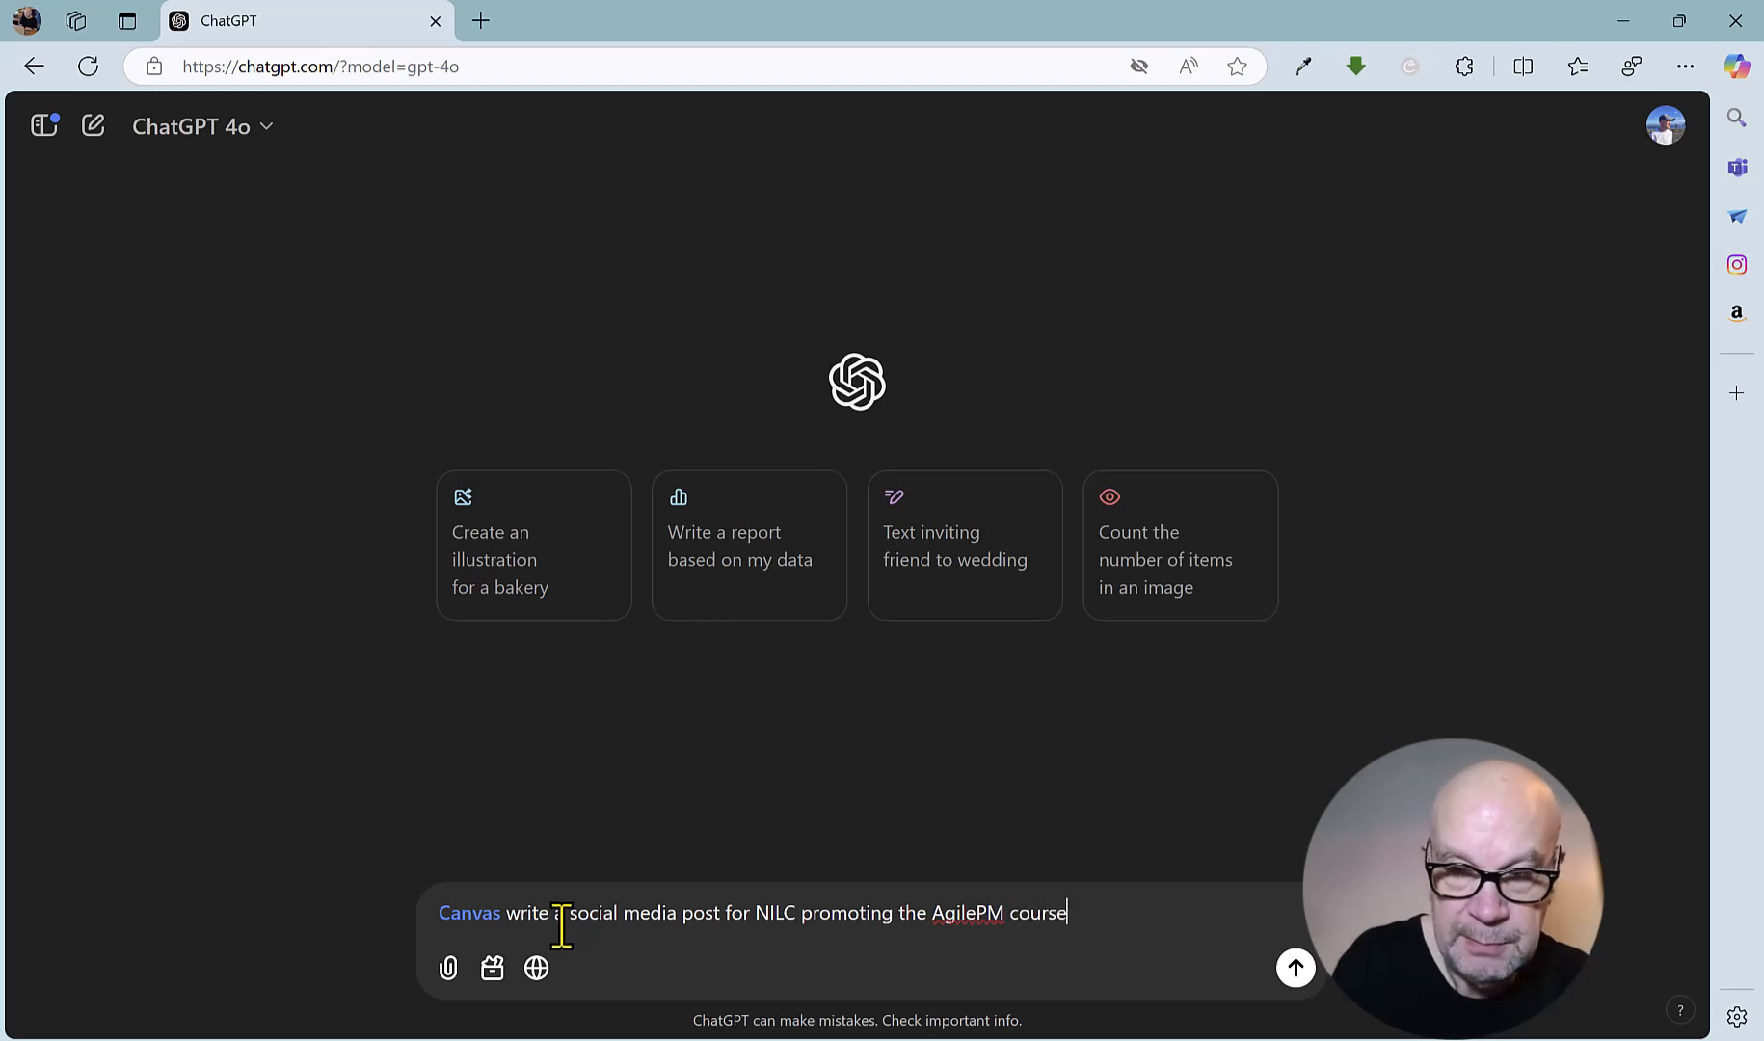
key("Return")
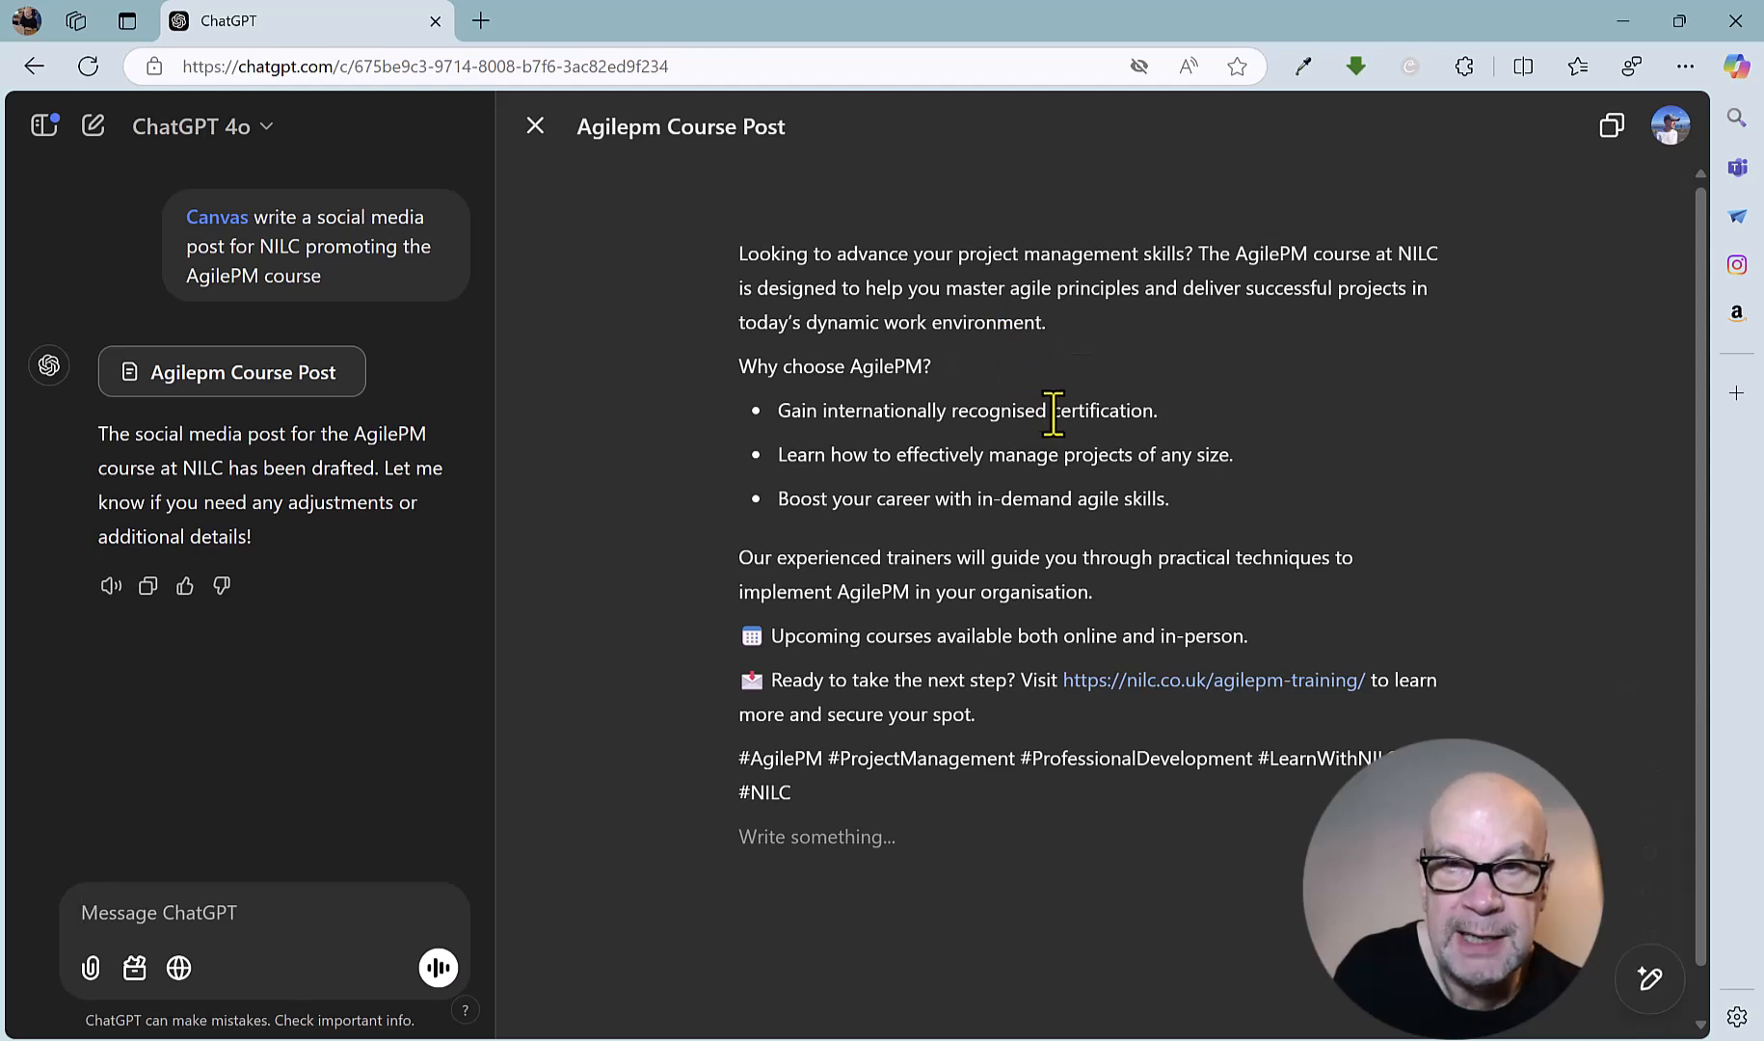
Step: Replace "certification" with "certificate" in the first bullet of the AgilePM post and open an edit request for the opening paragraph
left_click_drag(1054, 412, 1153, 413)
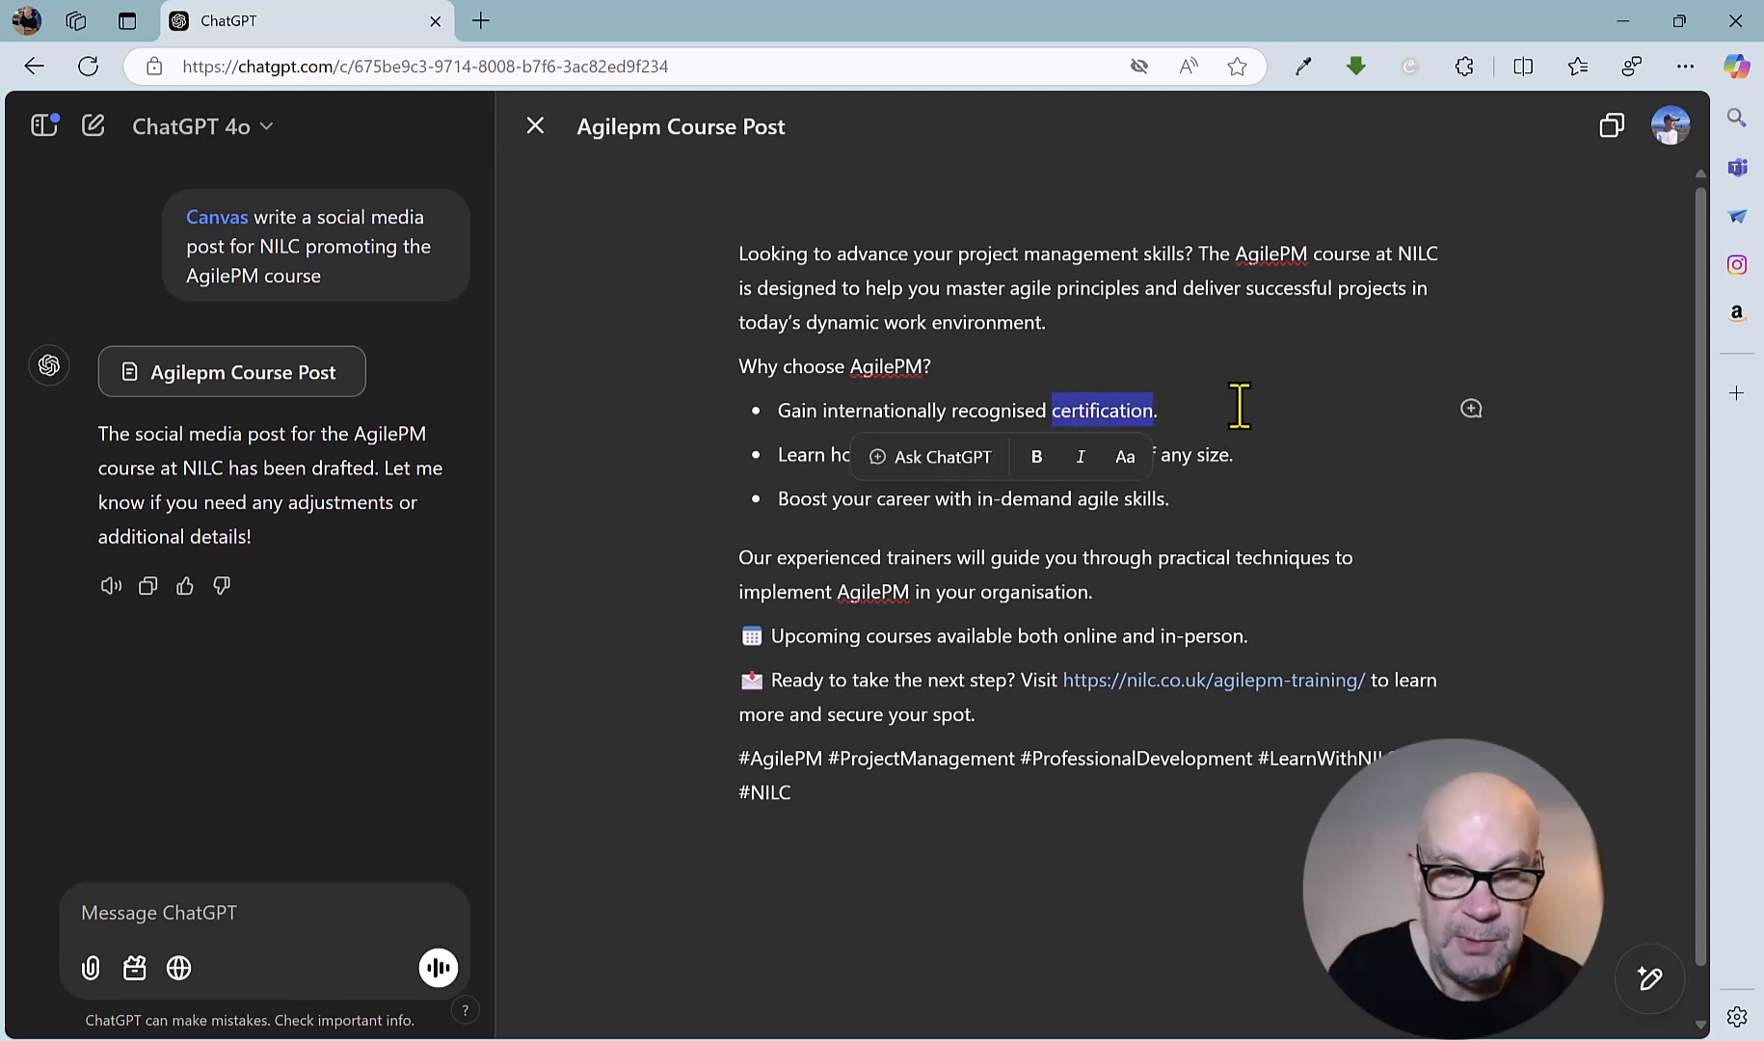
type("certific")
key("BackSpace")
key("BackSpace")
type("icate")
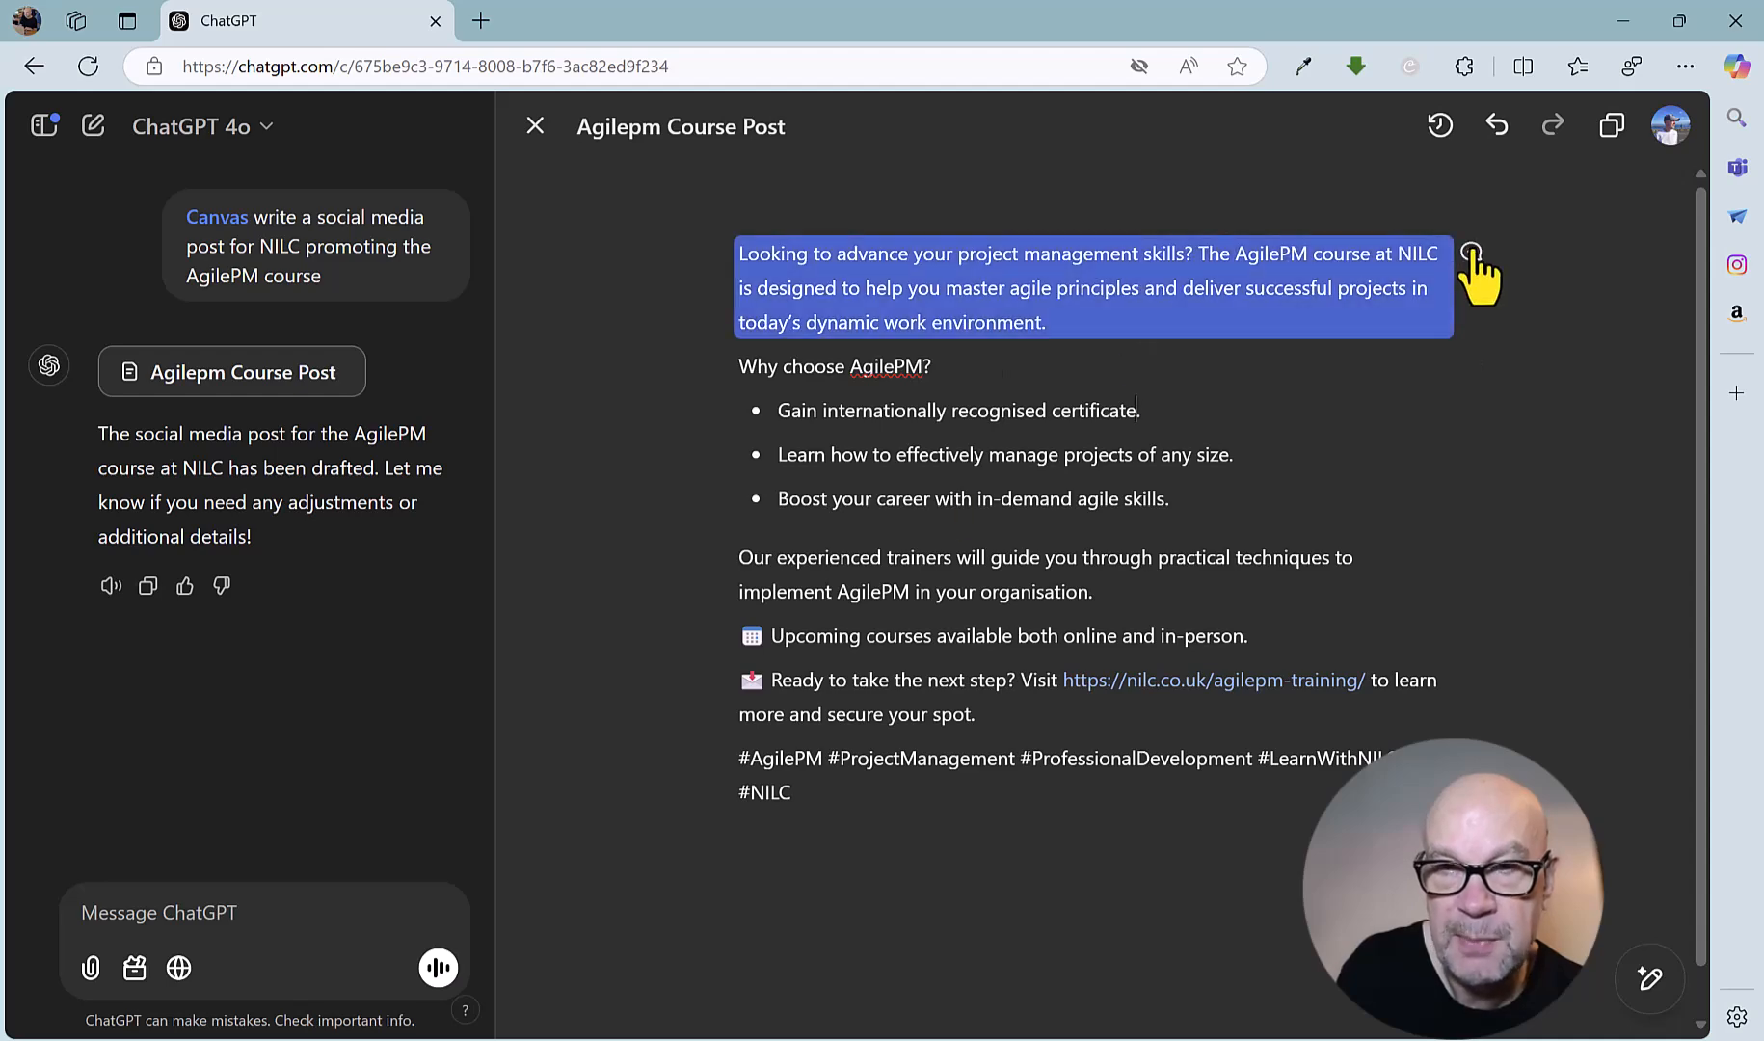
left_click(1472, 253)
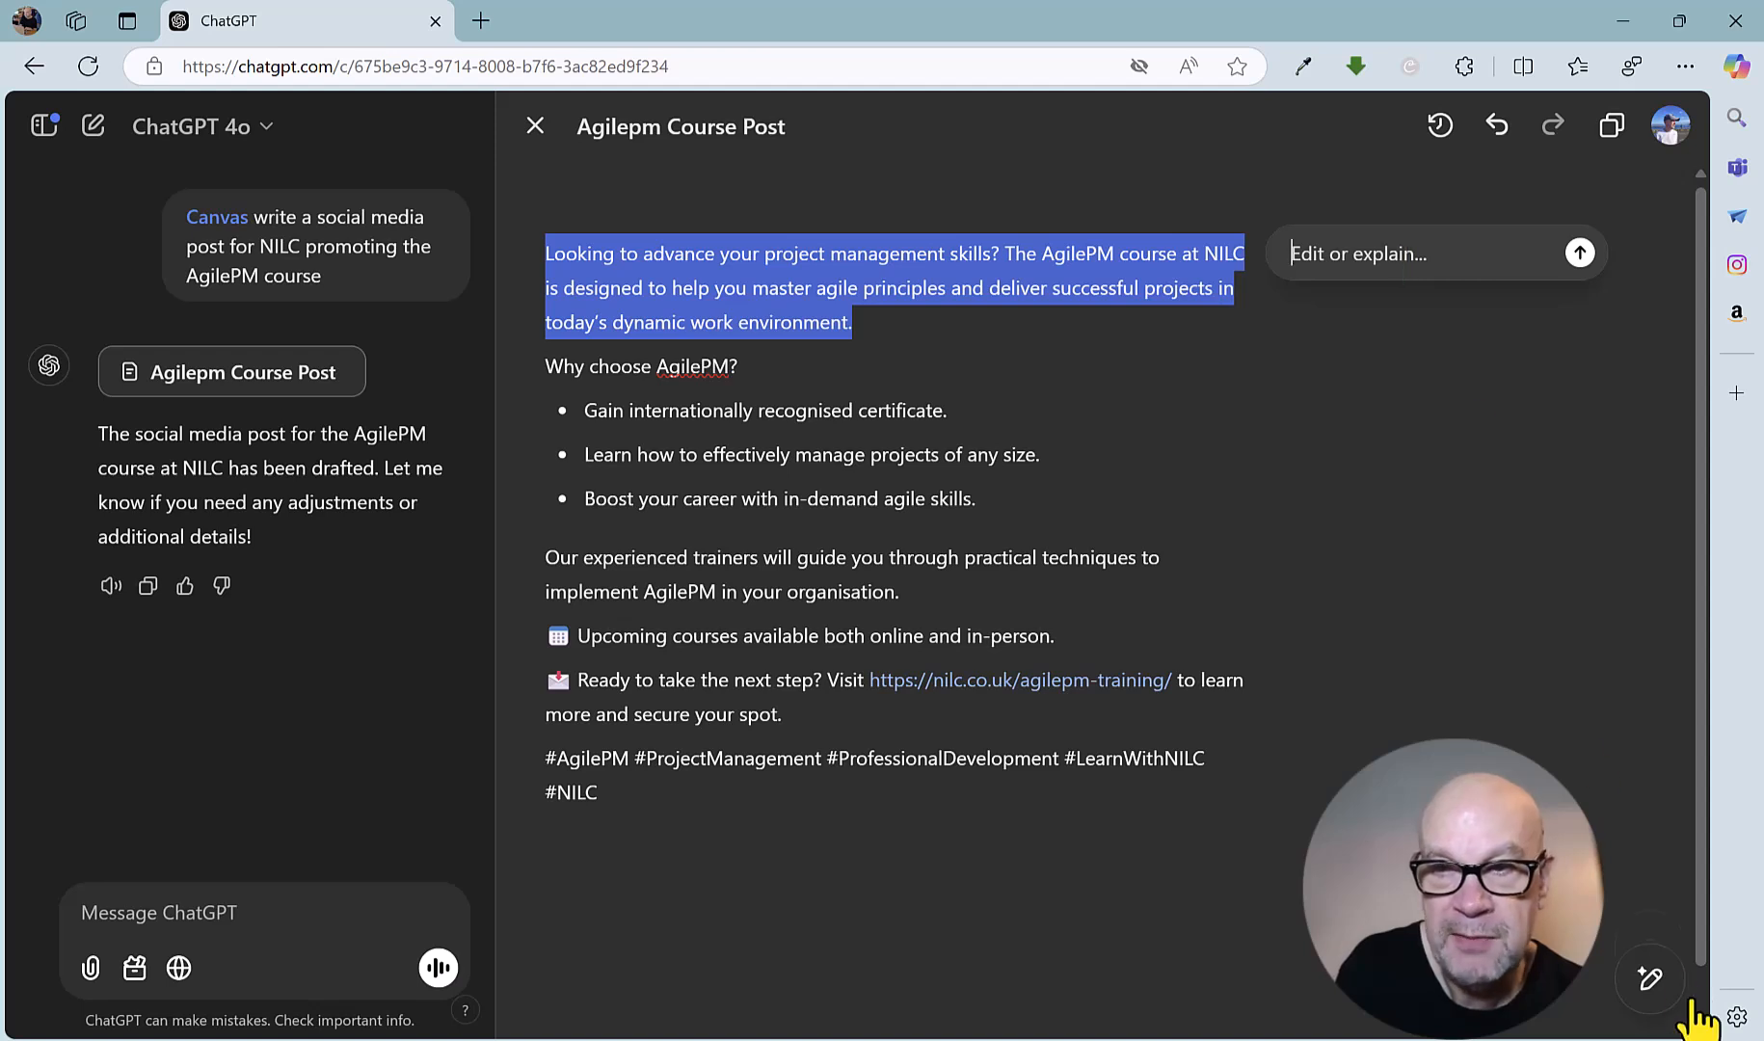
mouse_move(1646, 993)
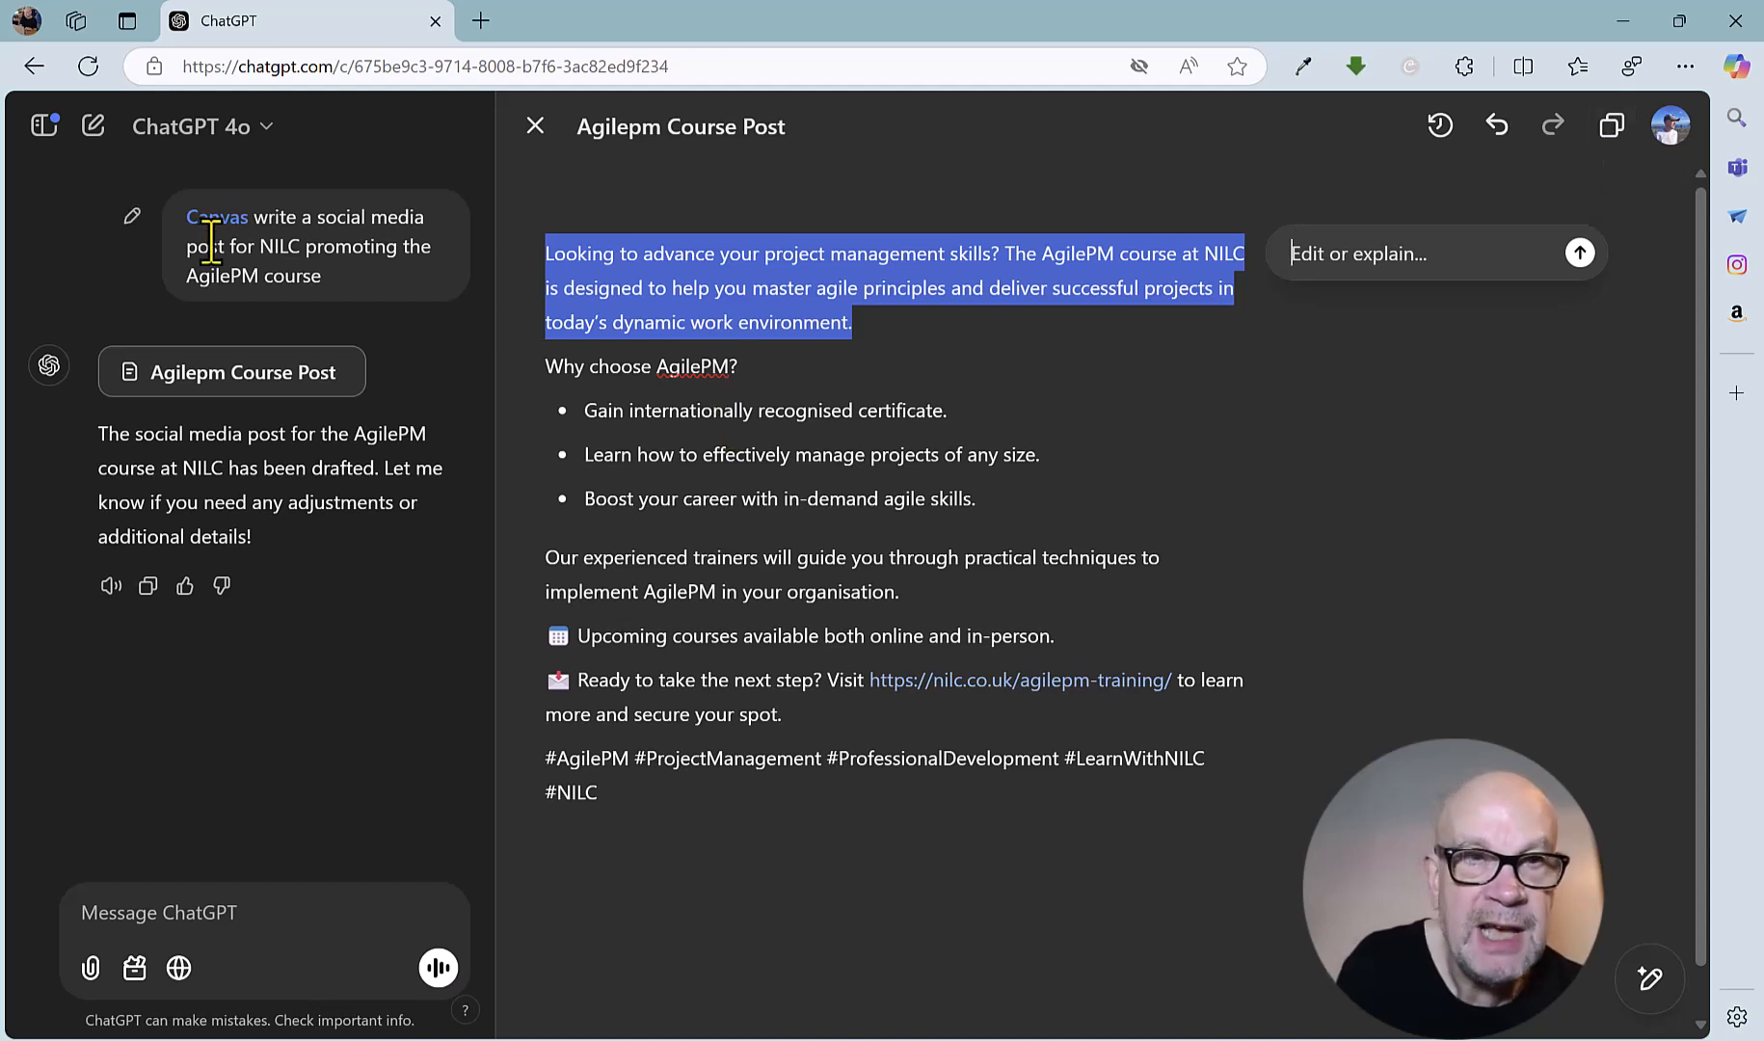
Step: Start a new chat and show the full list of message tools, from Picture to Canvas
left_click(93, 130)
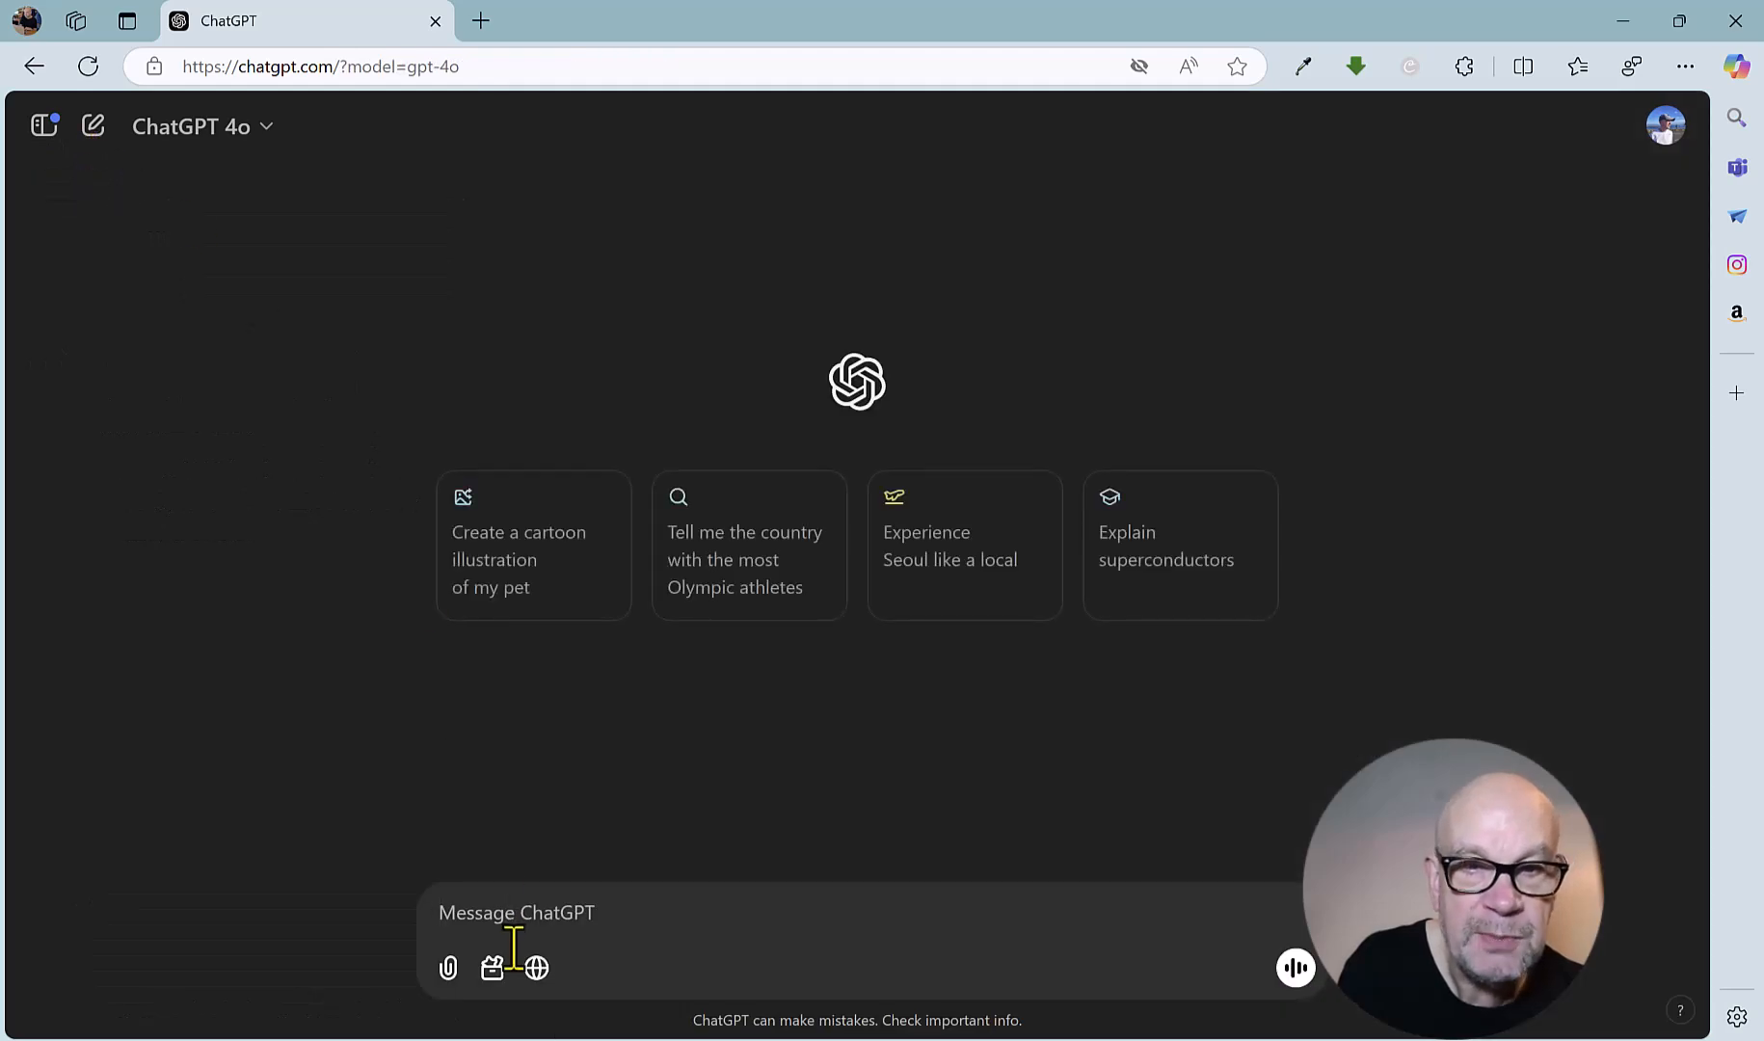
left_click(488, 972)
scroll(599, 909, "down", 3)
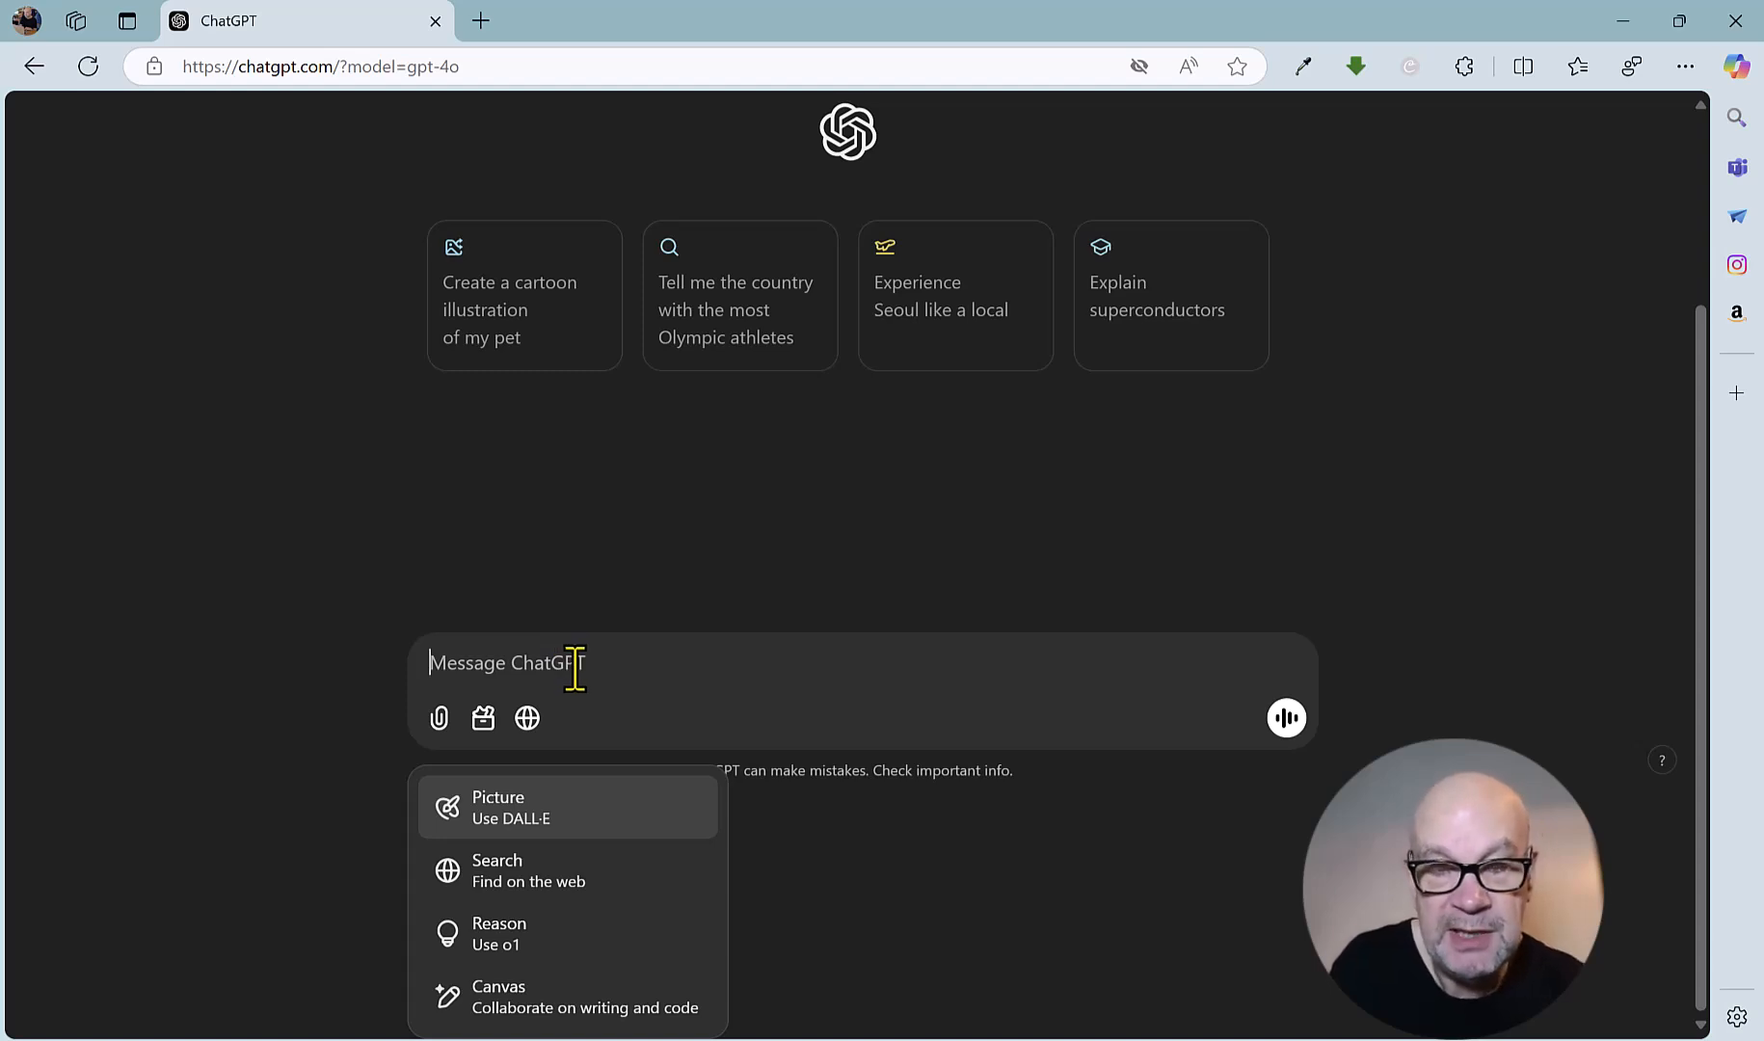
Step: Send the prompt "create an 700 word blog post on social trends for 2025" without selecting a tool
type("create an 700 w")
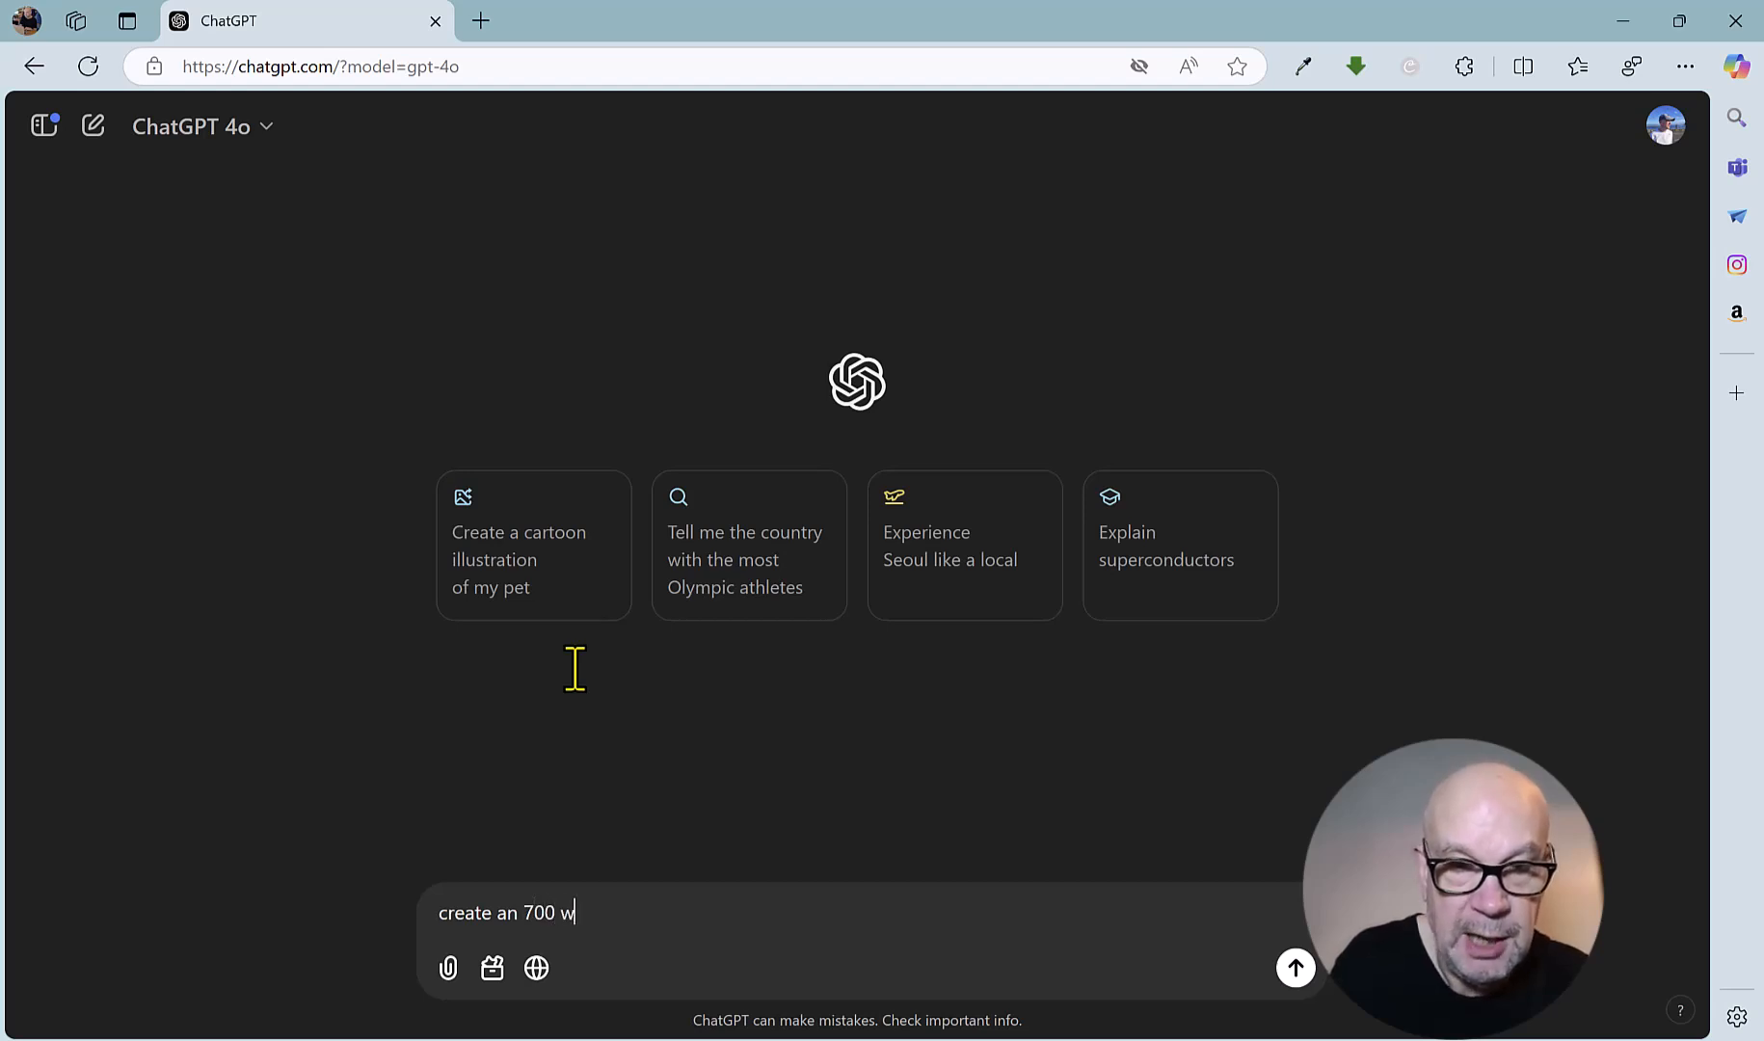
type("ord blos")
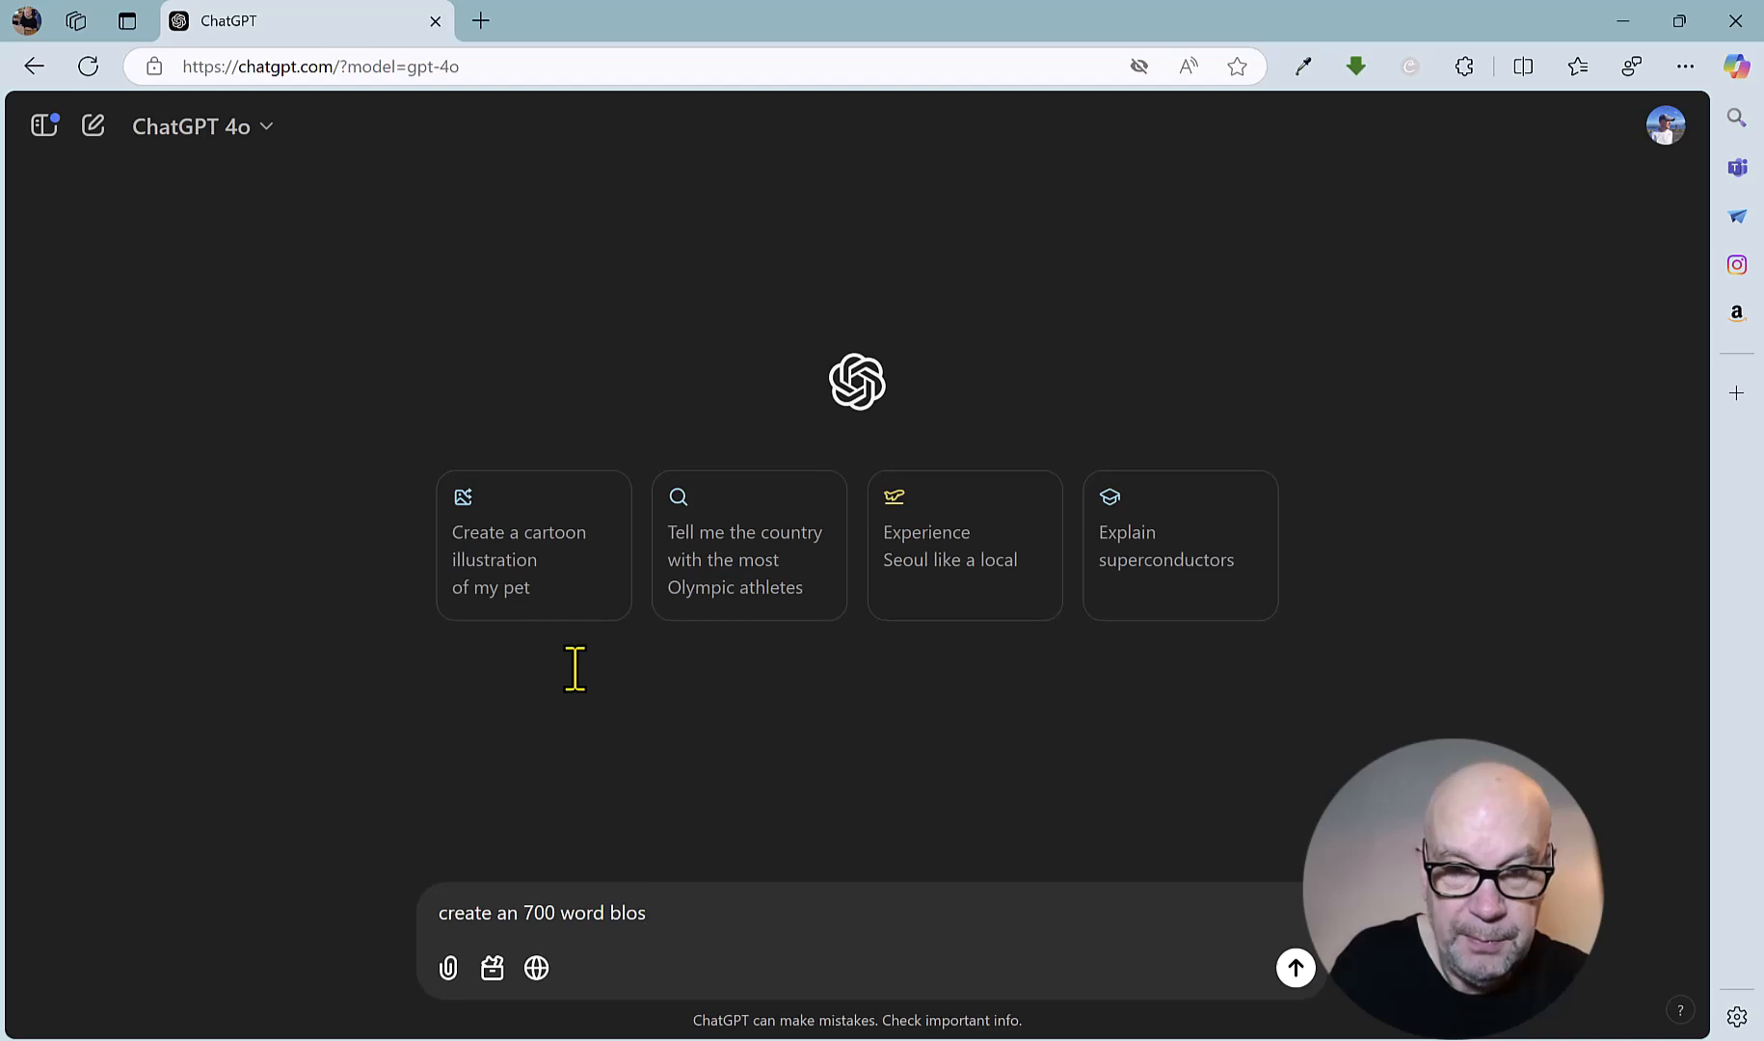
key("BackSpace")
type("d po")
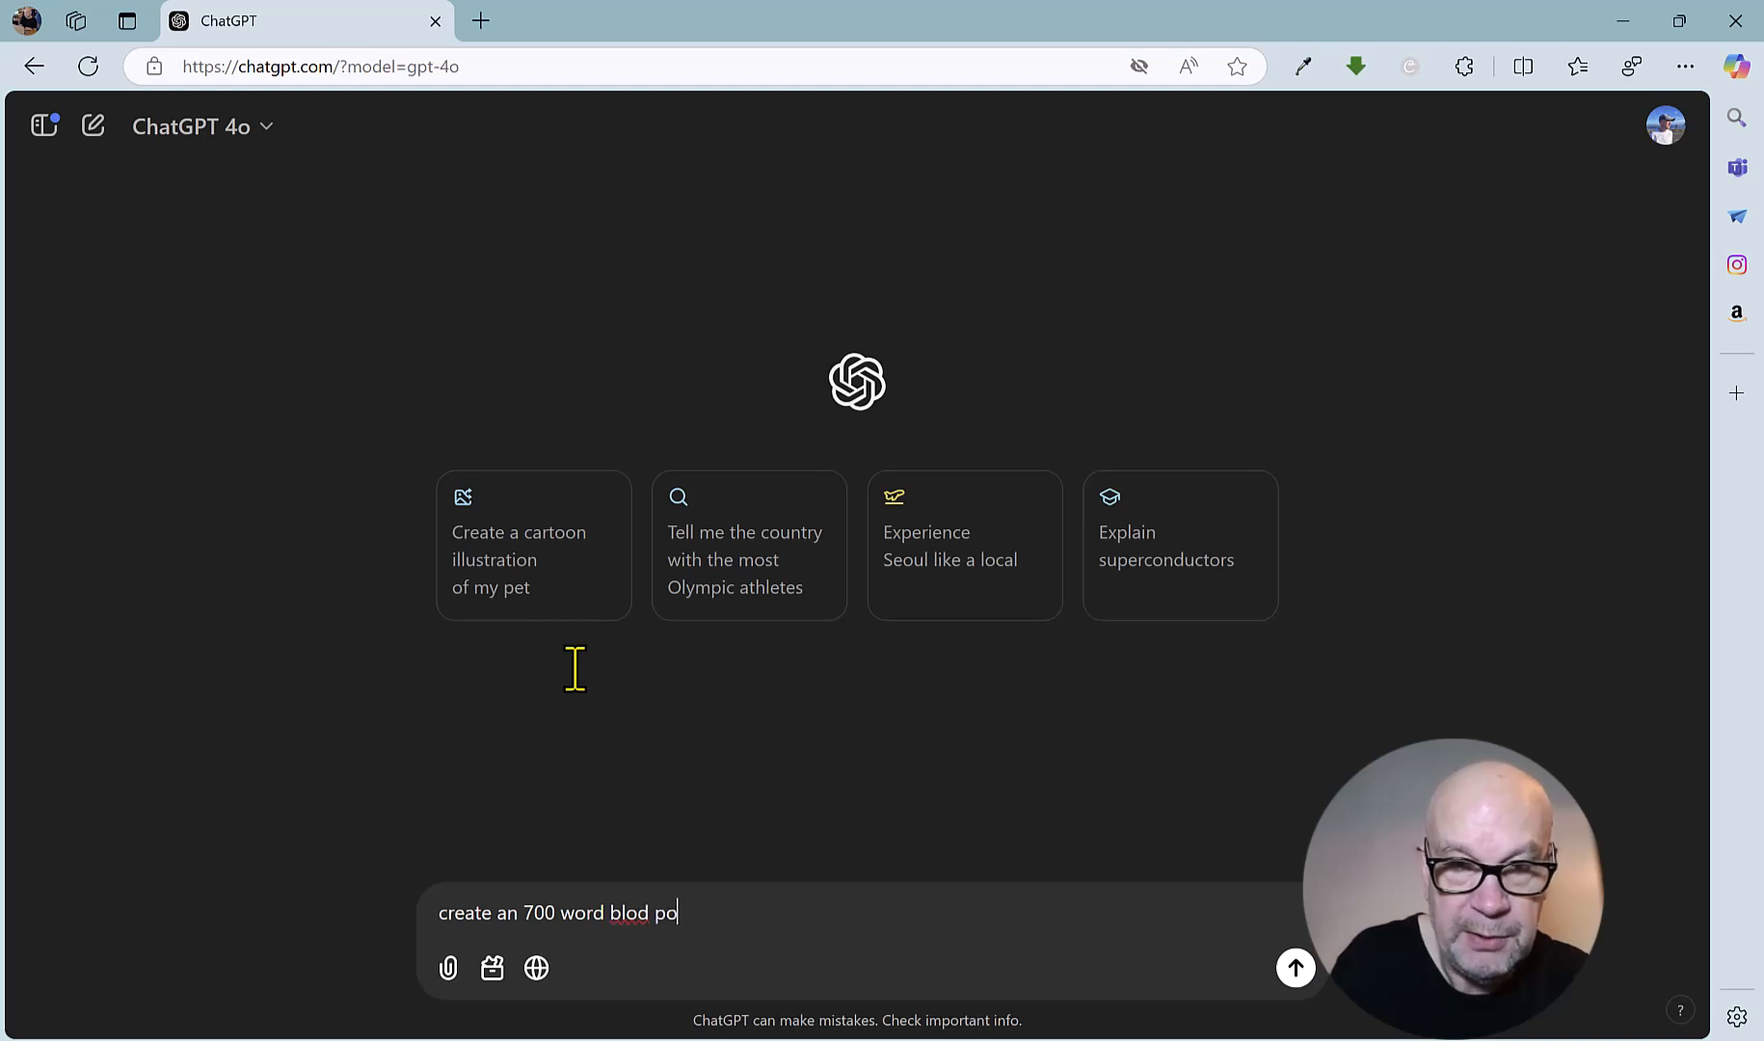
type("st on social")
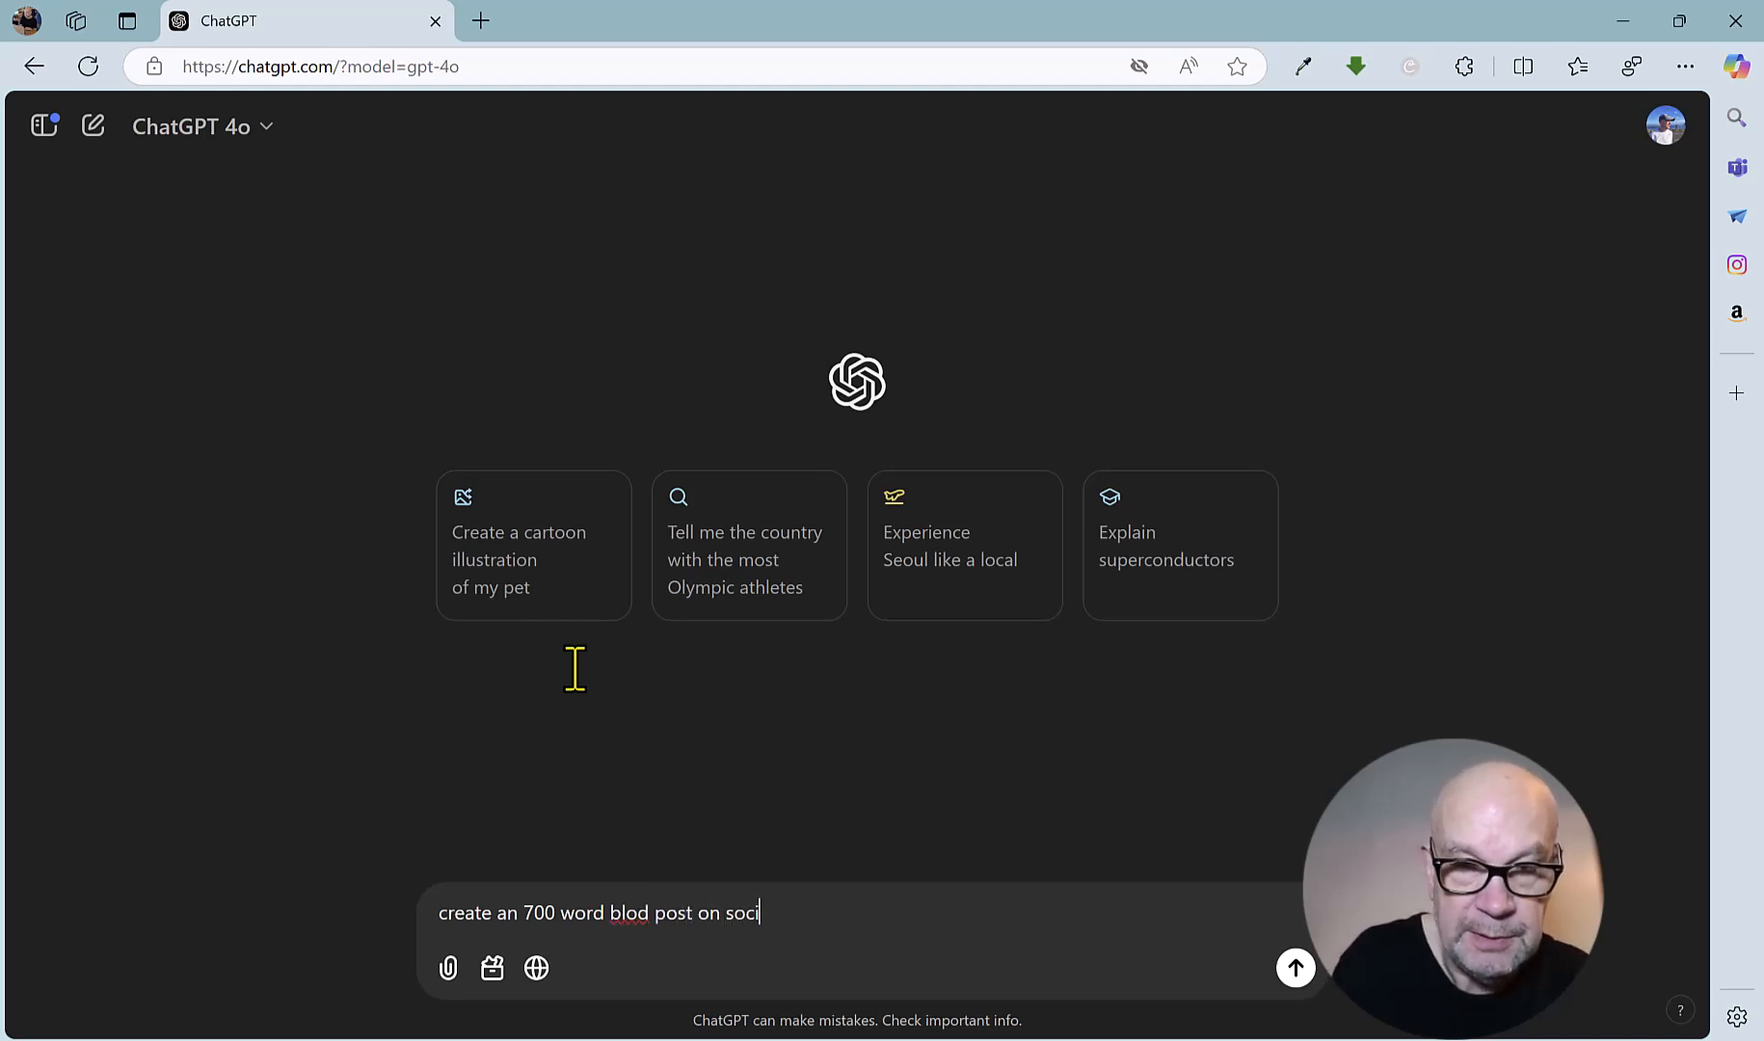
left_click(651, 912)
key("BackSpace")
type("g")
left_click(799, 926)
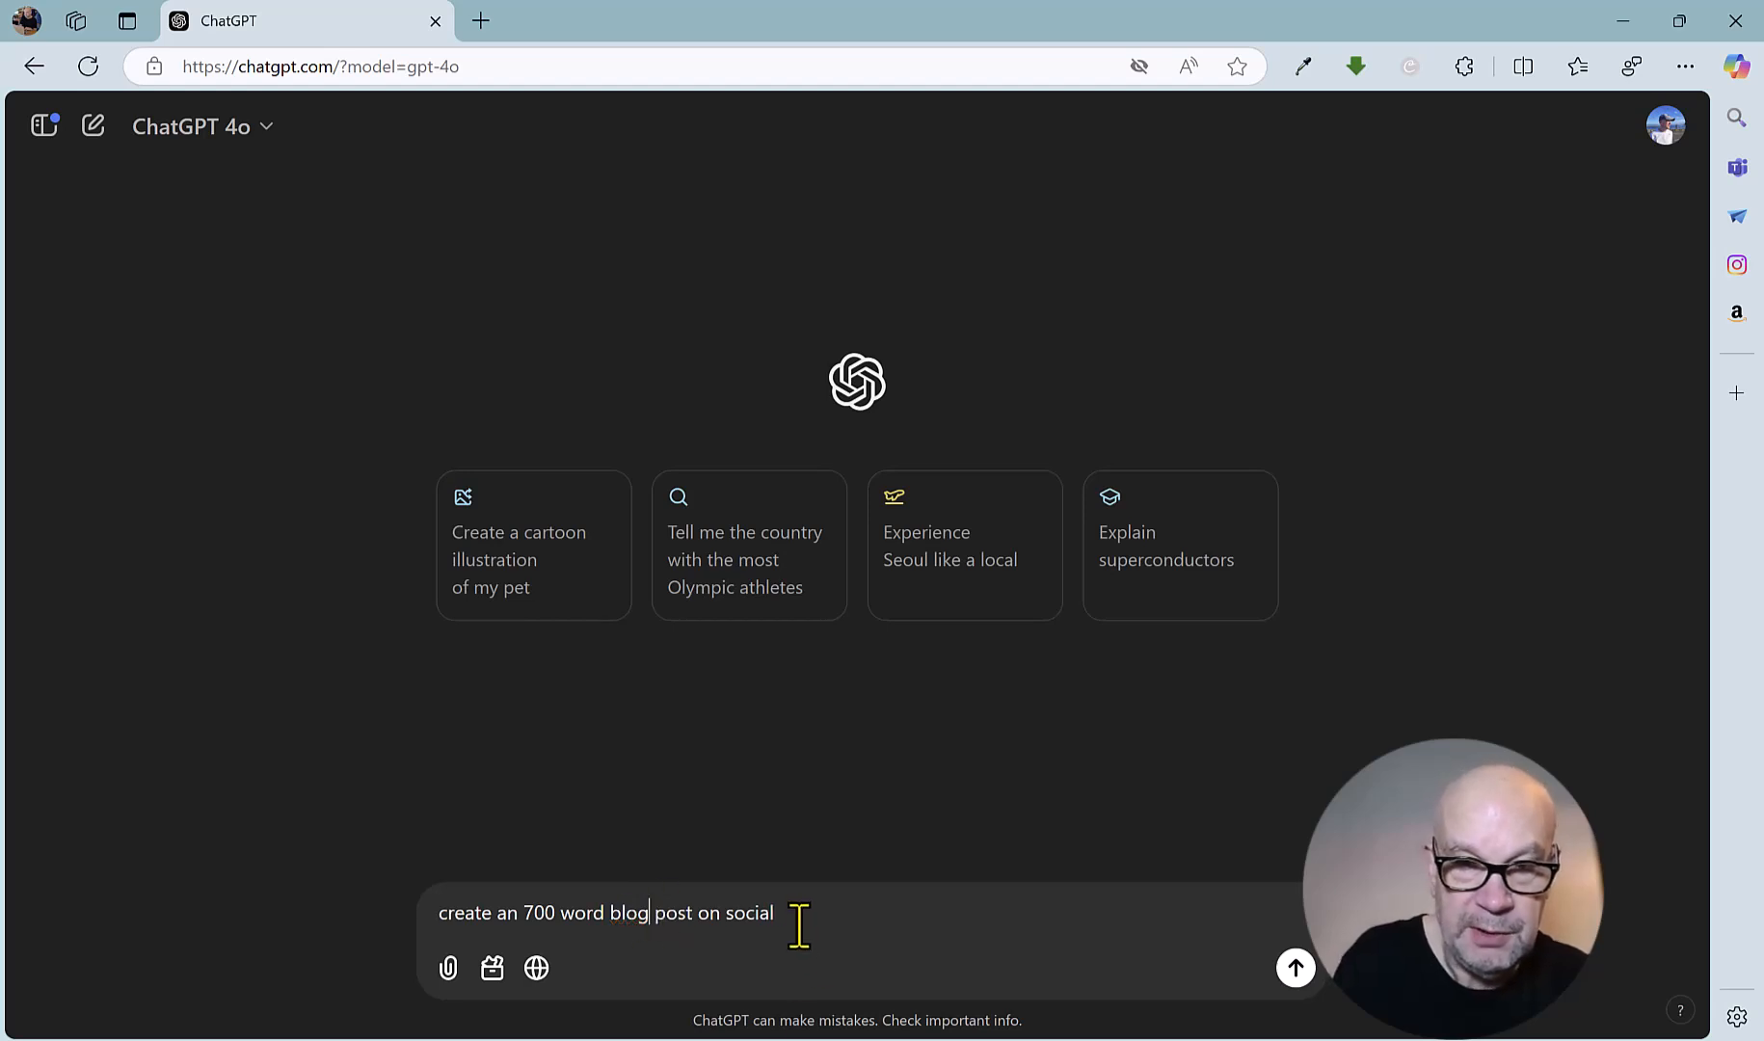
type("trends for 2025")
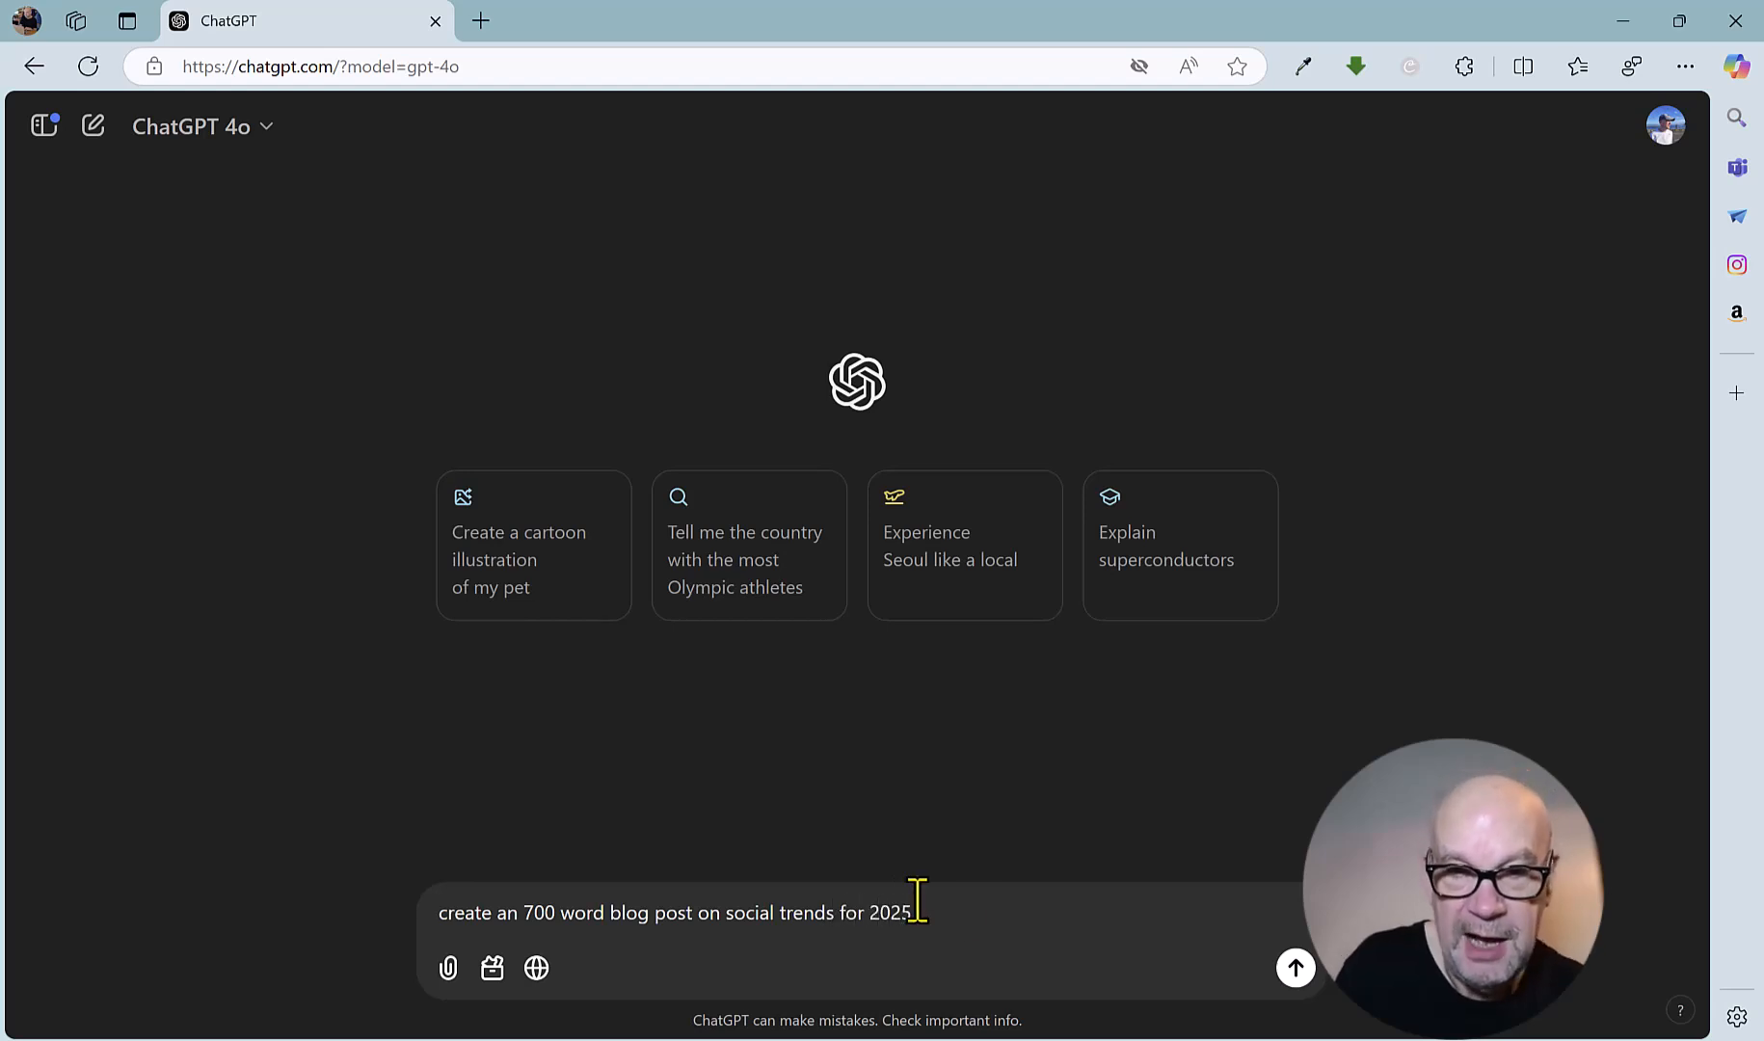
left_click(1294, 967)
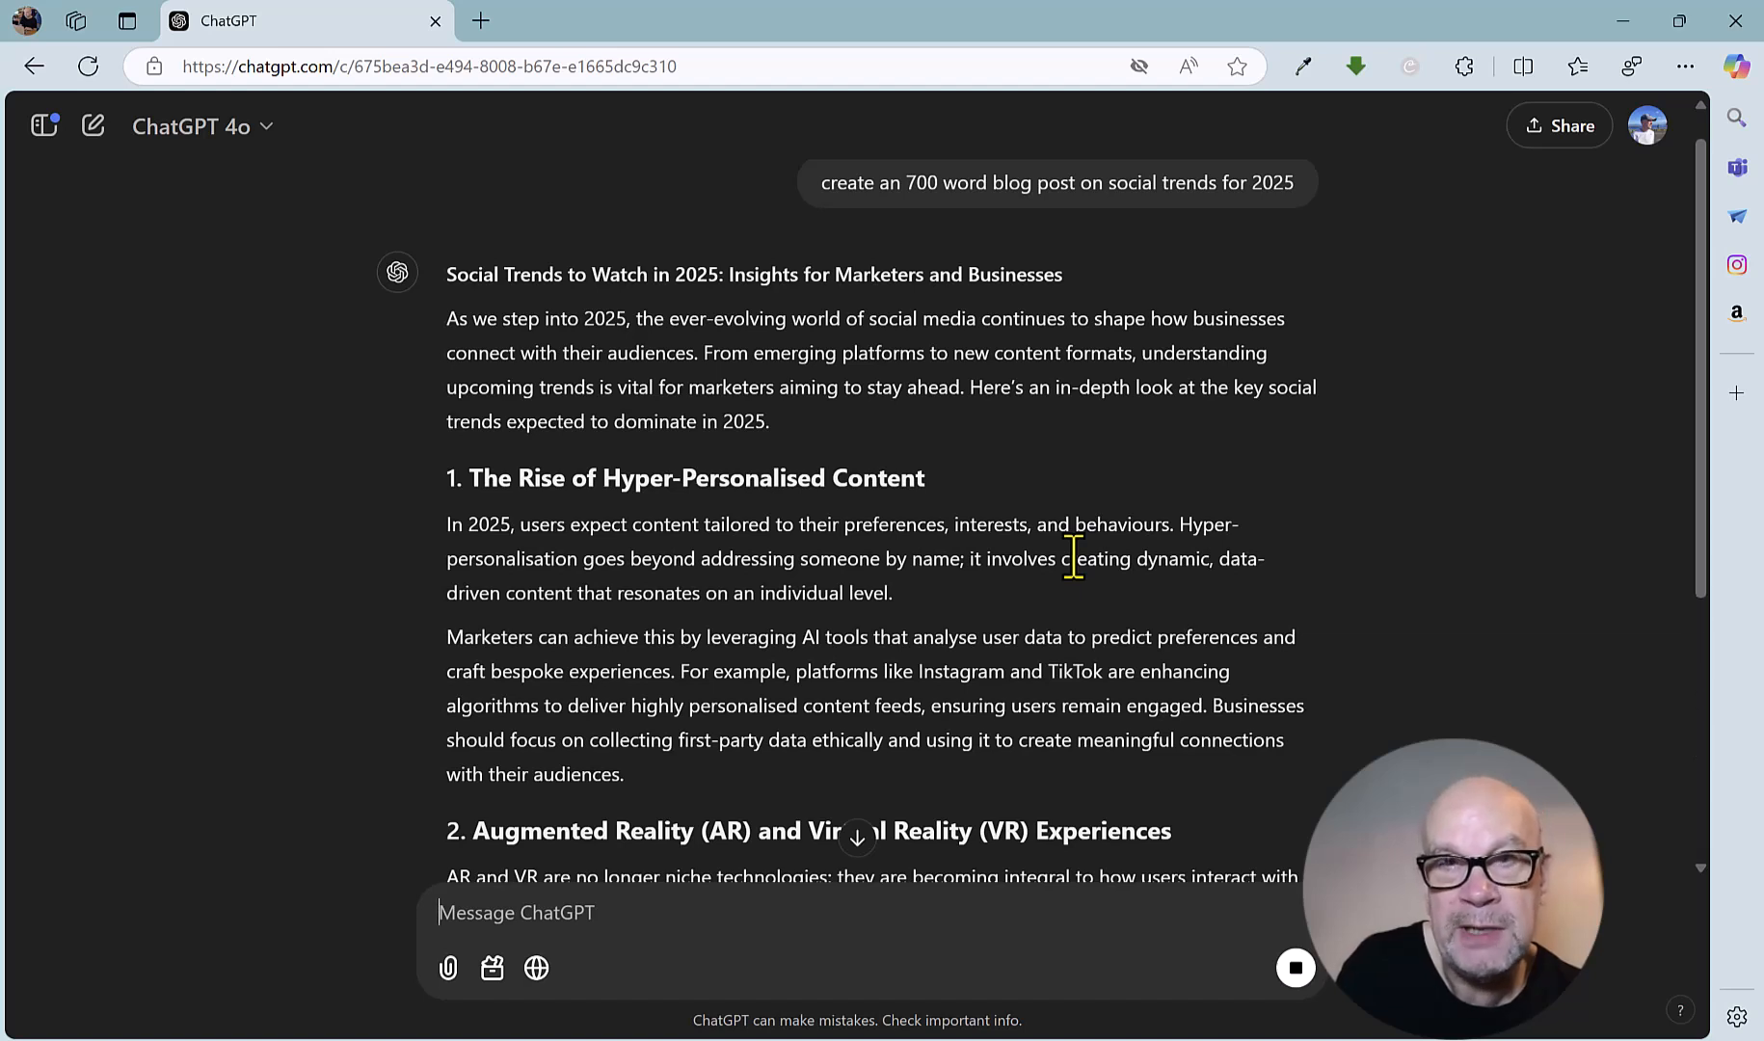
Step: Look over the message tools available for a follow-up in the blog post chat
left_click(492, 968)
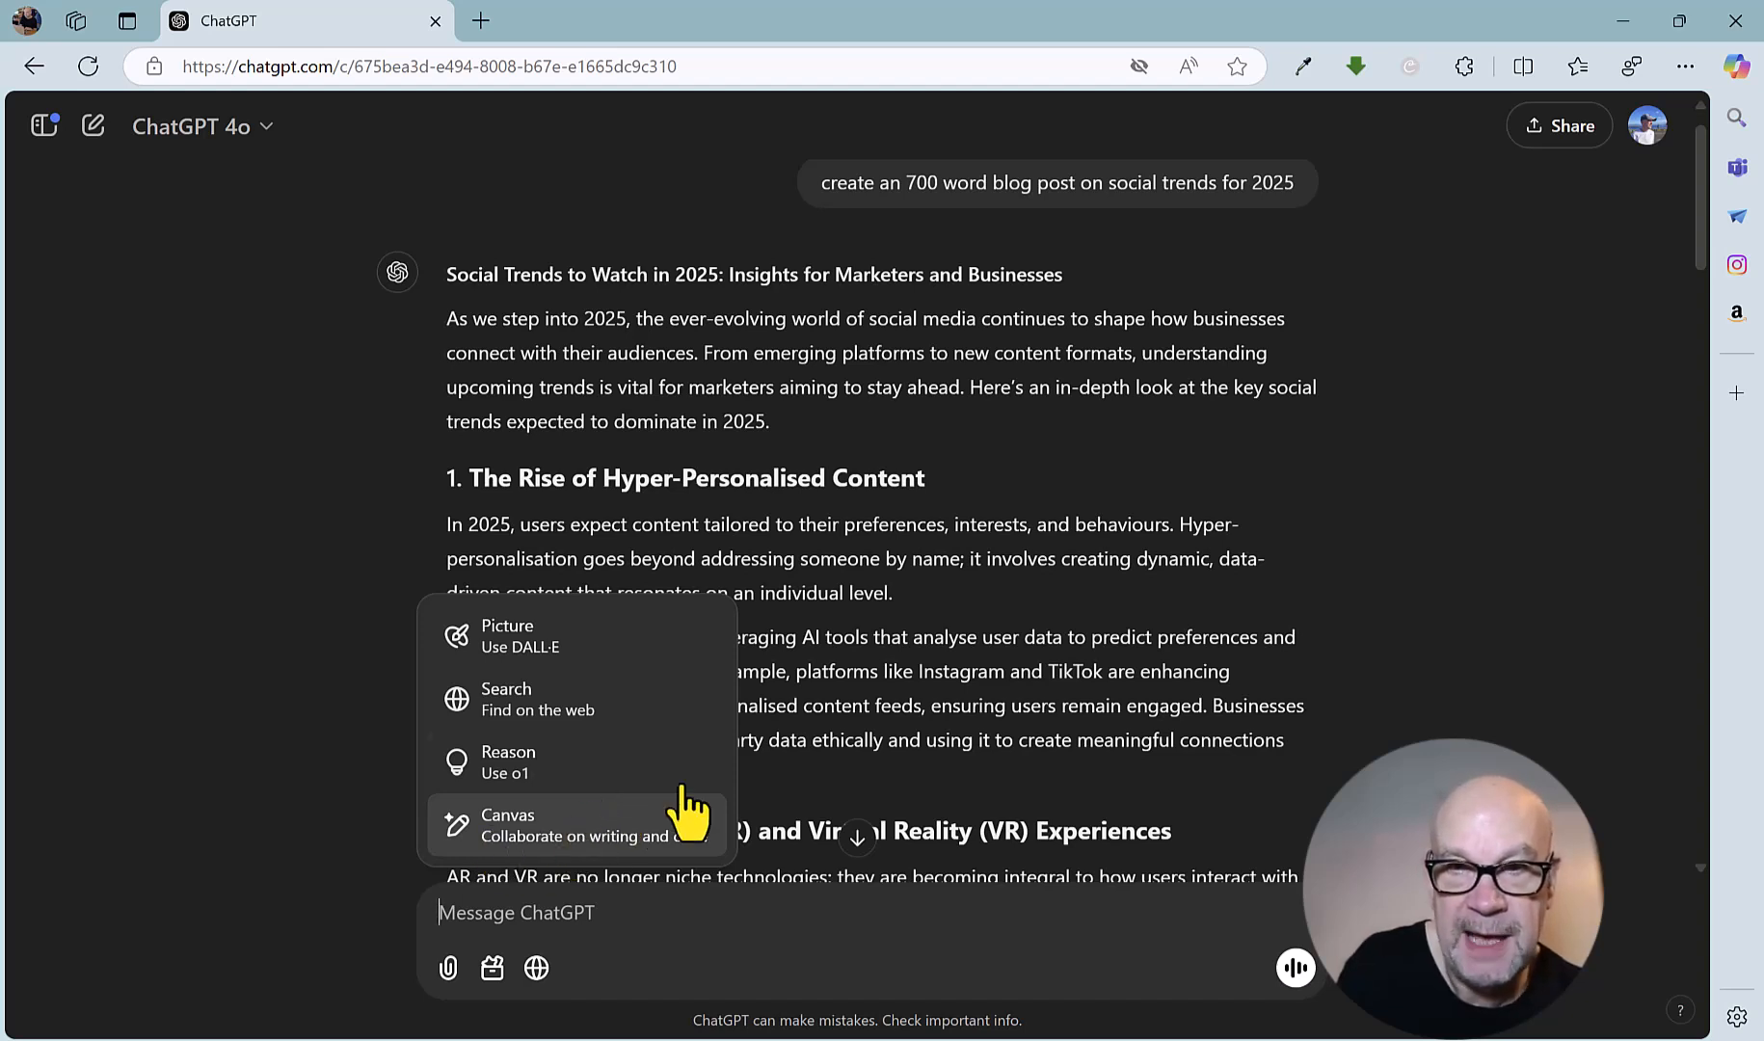
left_click(924, 695)
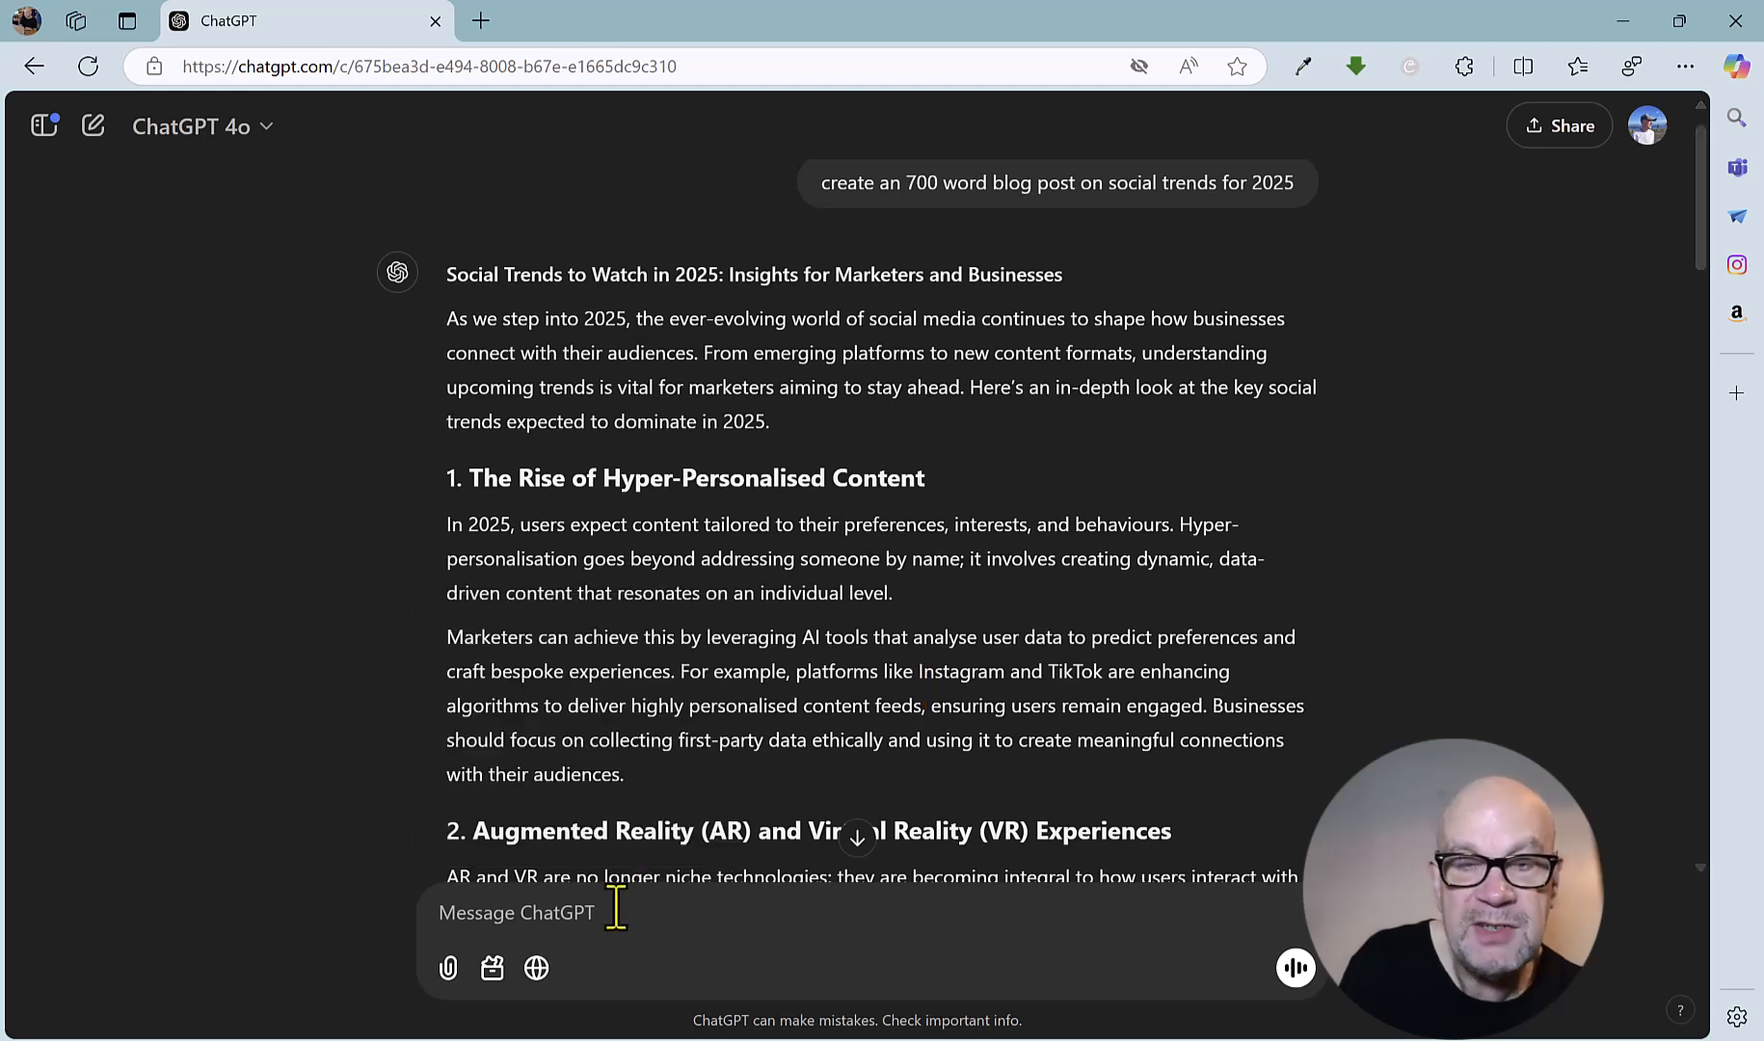
left_click(493, 967)
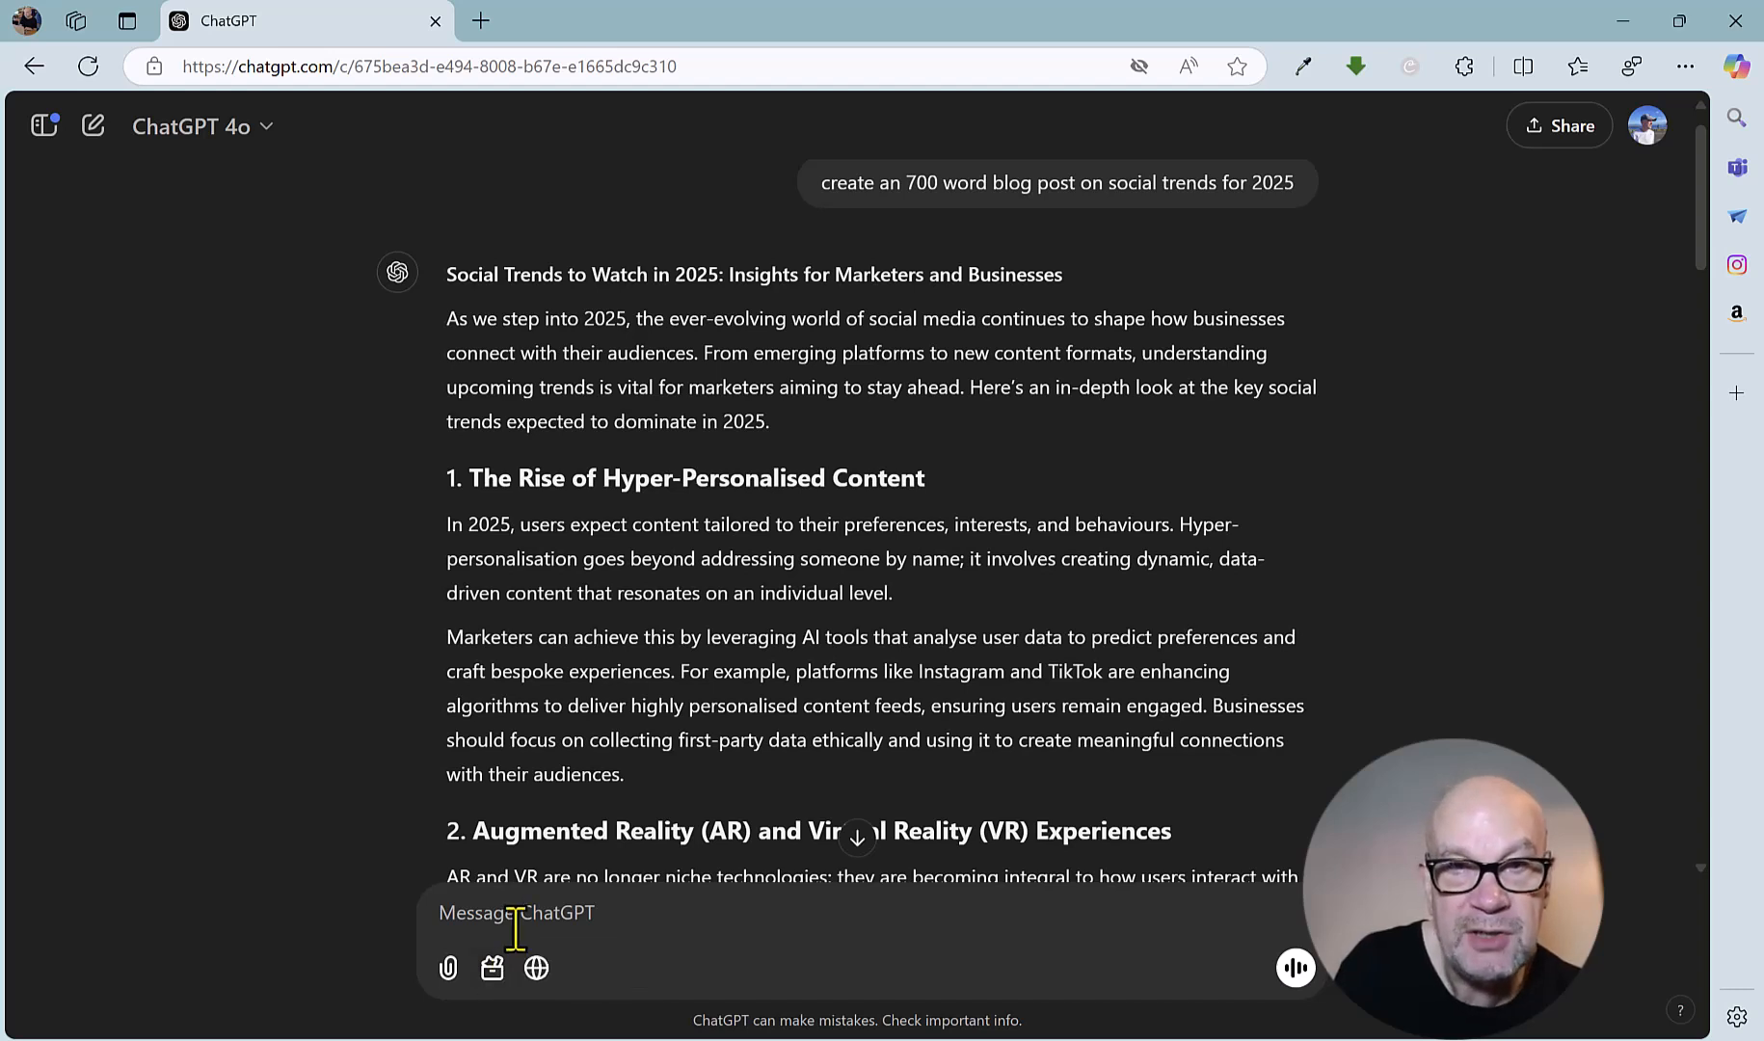